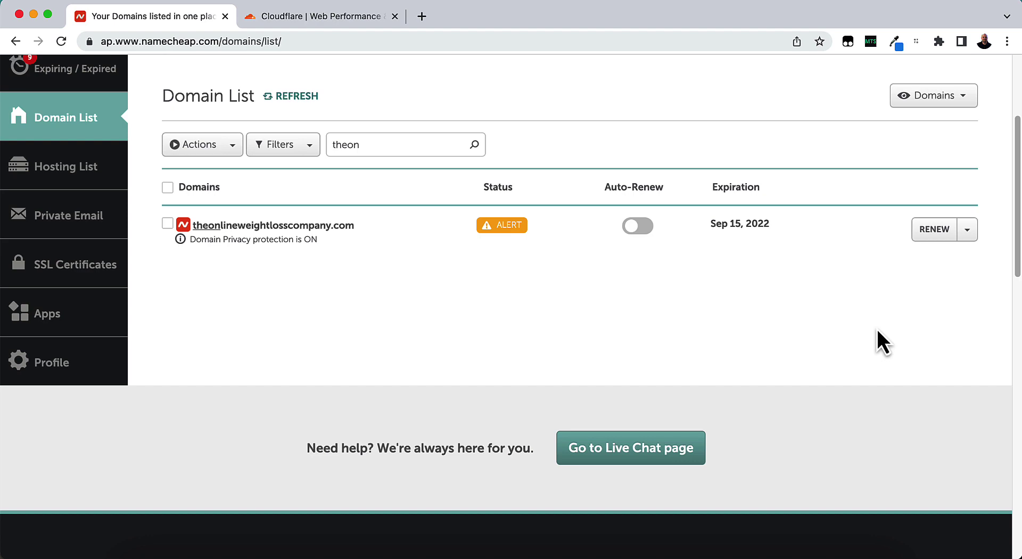
Go from the Cloudflare login page to the sign-up form and delete the autofilled email.
left_click(322, 21)
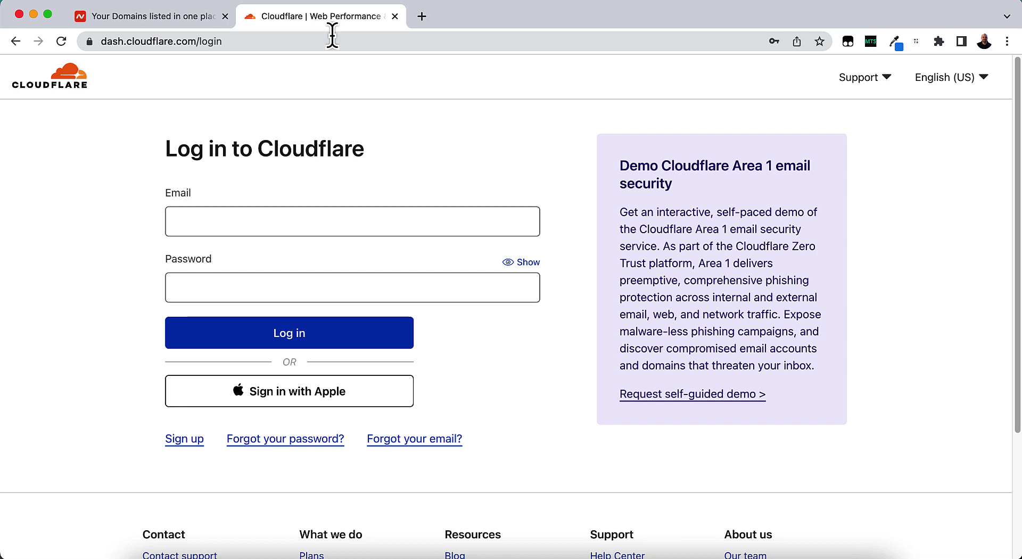
left_click(177, 448)
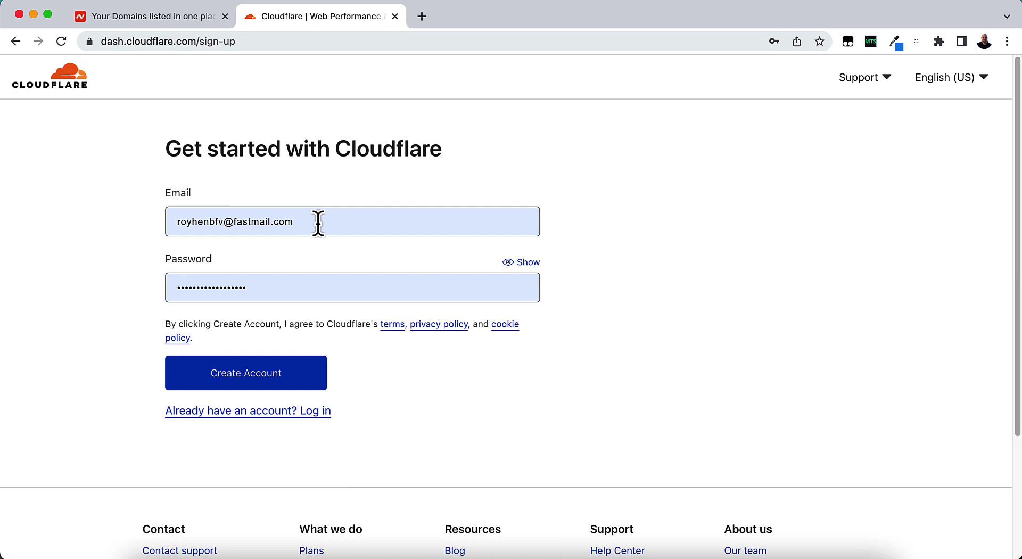
left_click_drag(297, 219, 11, 215)
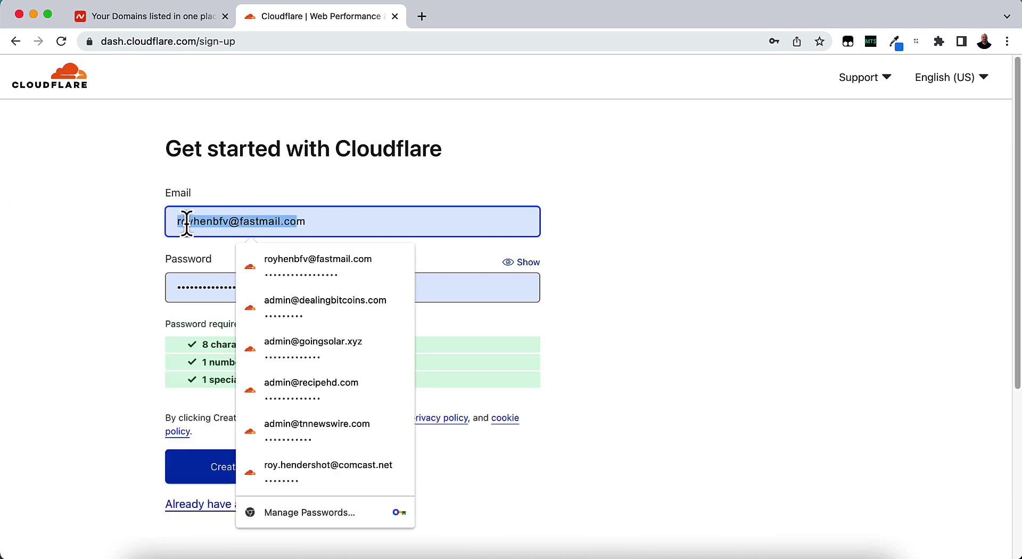
key("Right")
left_click_drag(399, 230, 70, 213)
key("BackSpace")
Clear the autofilled password field and dismiss the saved-password suggestions.
left_click(94, 286)
double_click(299, 290)
key("BackSpace")
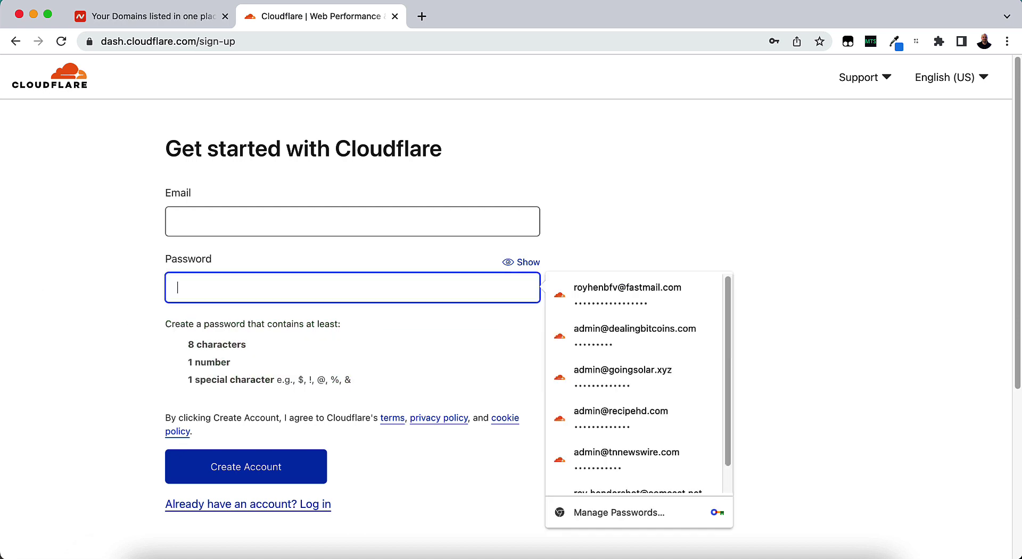
left_click(29, 284)
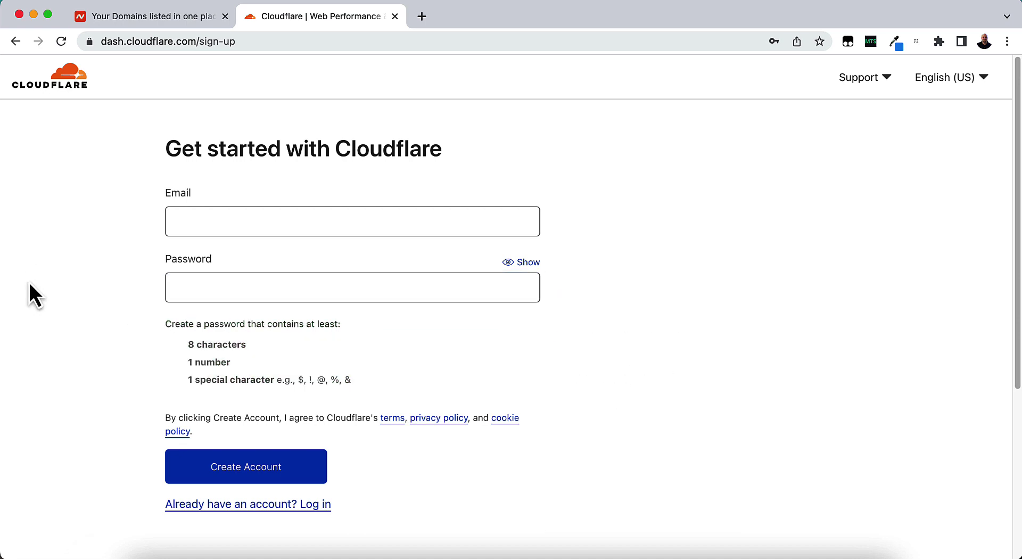
left_click(225, 221)
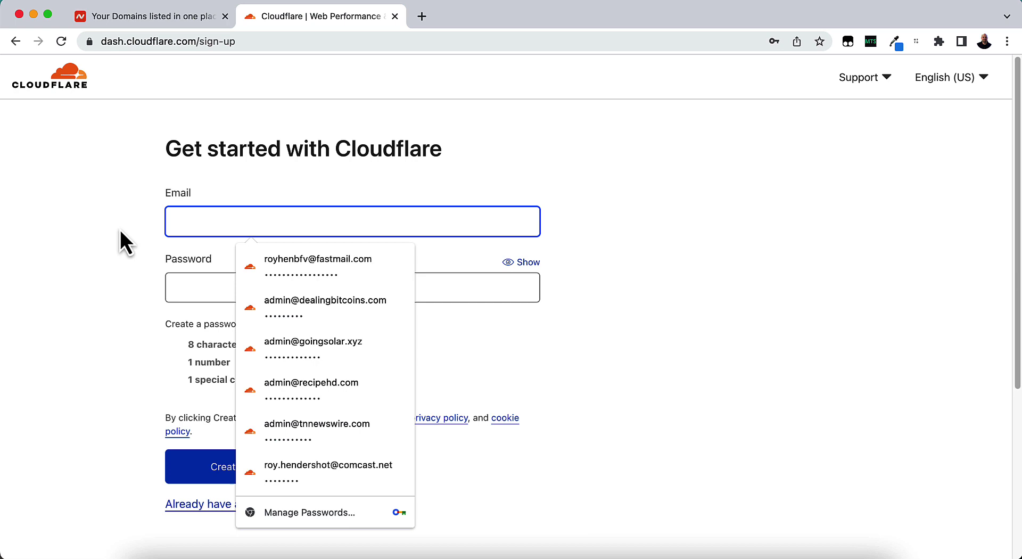
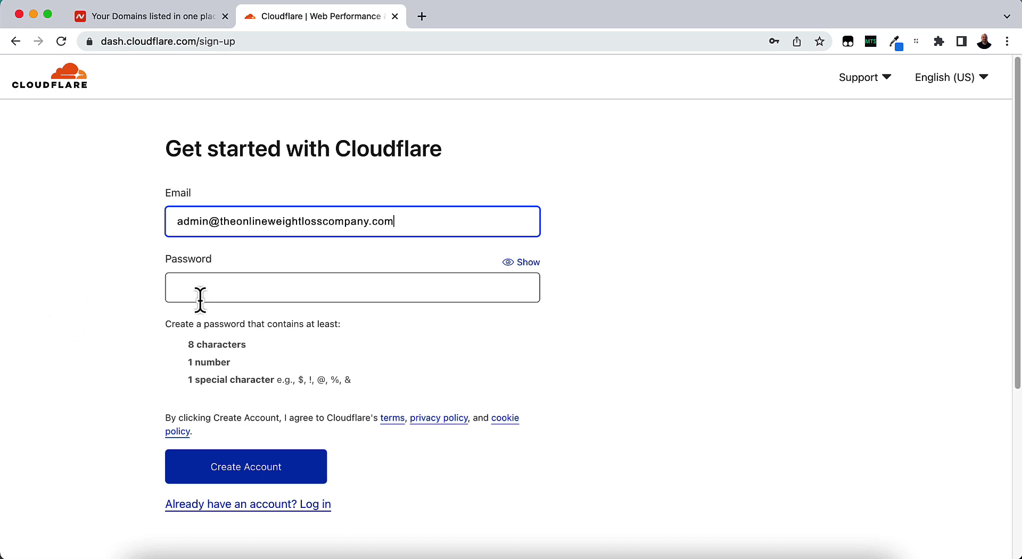
Enter a password with 8+ characters, a number and a special character, then create the account.
left_click(300, 290)
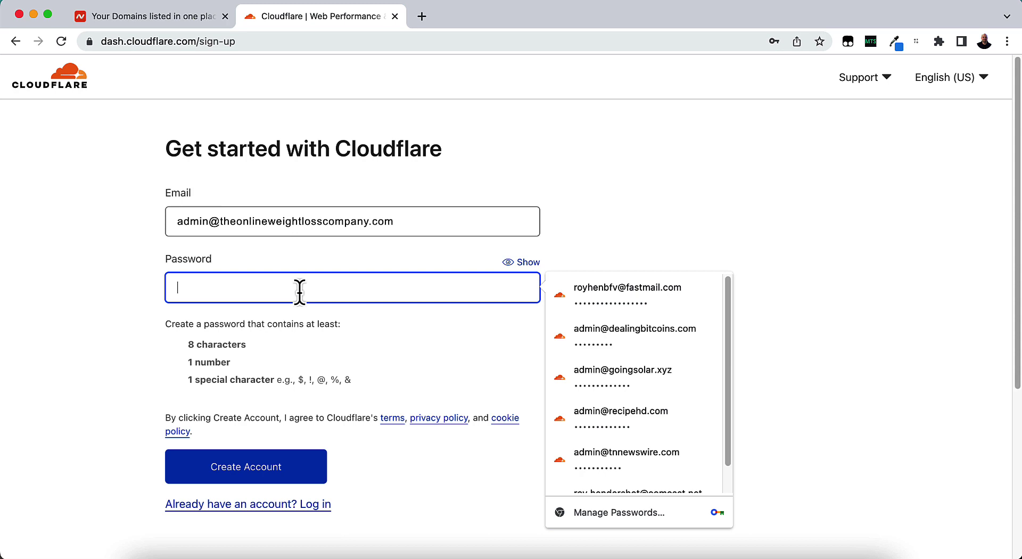
scroll(600, 373, "down", 1)
type("•••••")
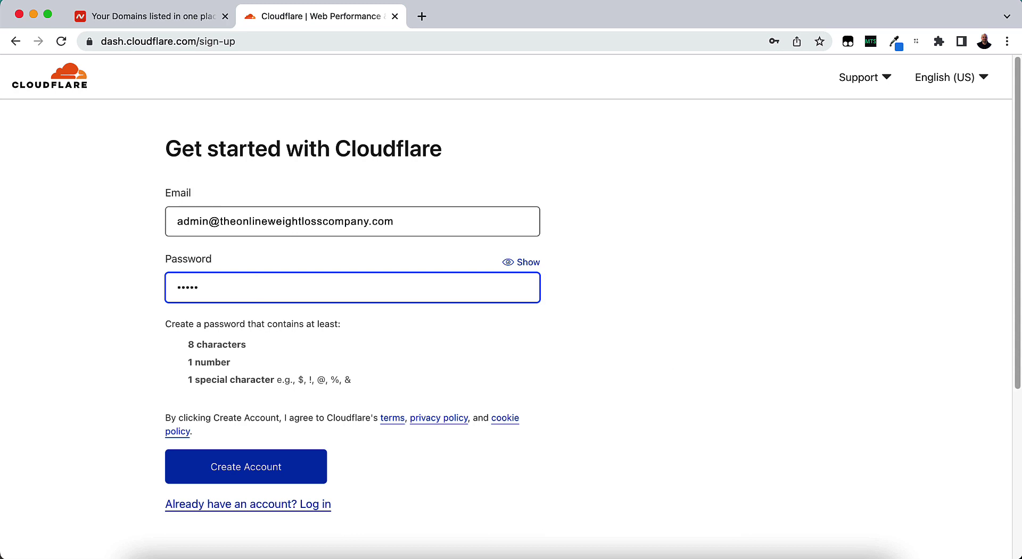
key("BackSpace")
key("BackSpace")
key("BackSpace")
key("BackSpace")
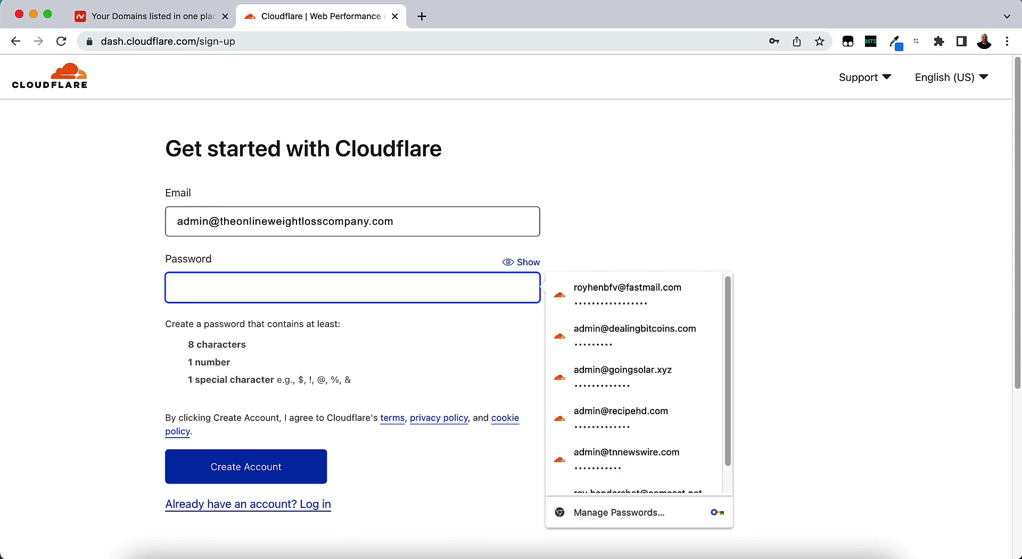
type("••••")
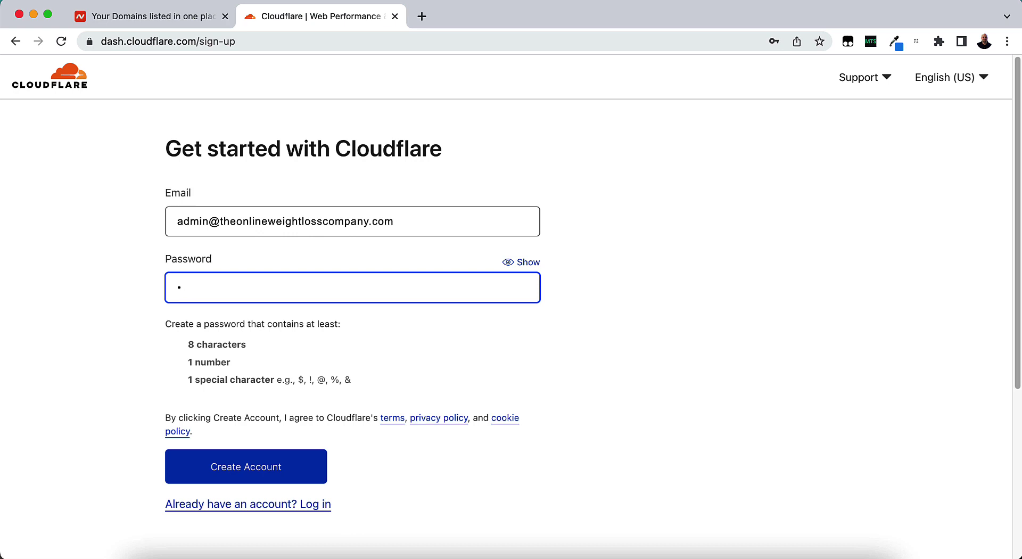
key("BackSpace")
type("•••••••••••••")
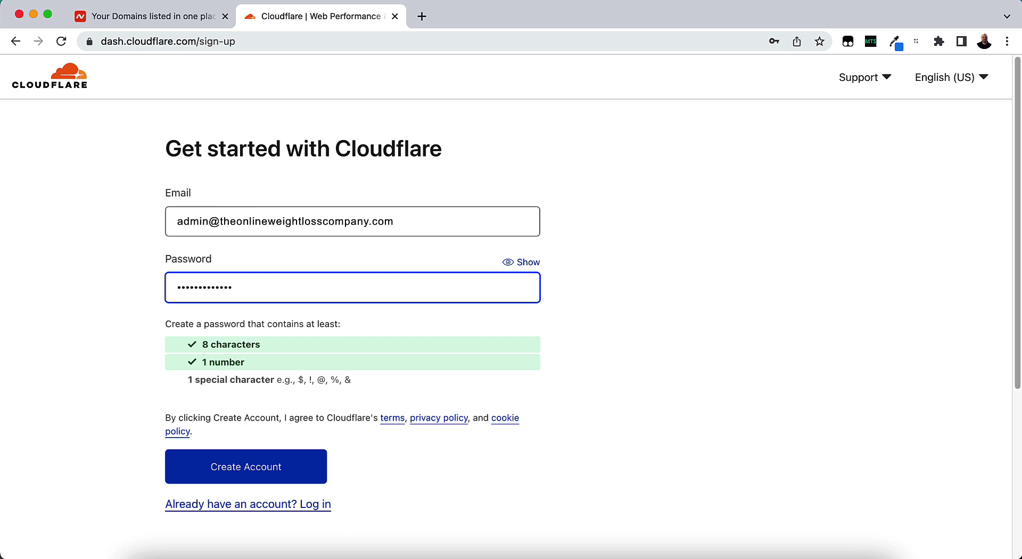
type("•")
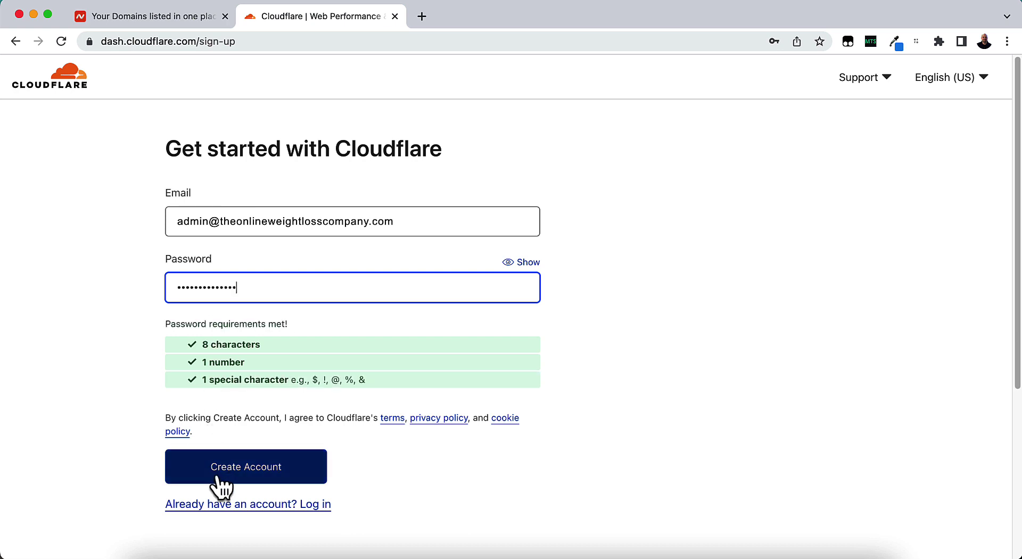
left_click(217, 479)
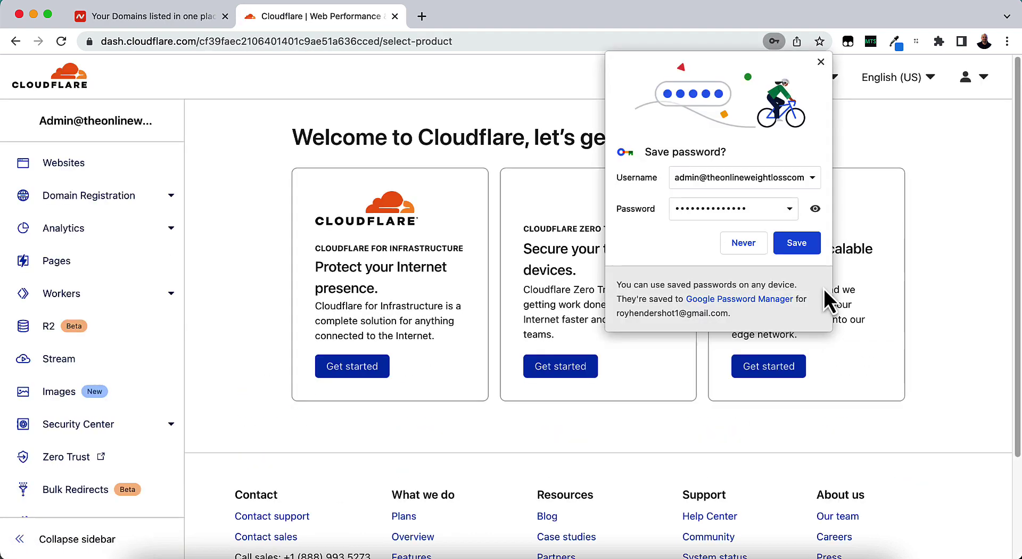
Dismiss the save-password offer and open Websites > Add Site, ready to enter a domain.
left_click(798, 249)
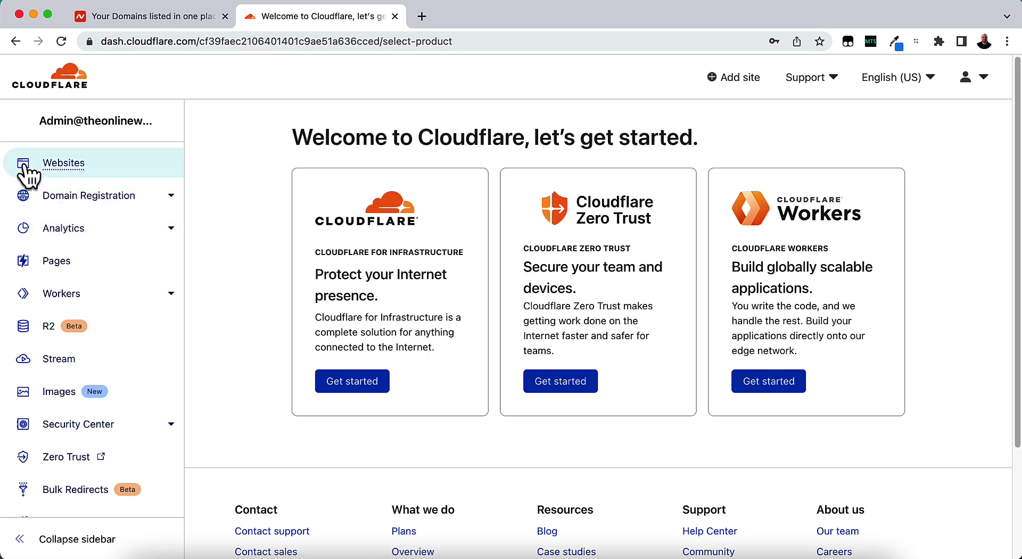
left_click(53, 170)
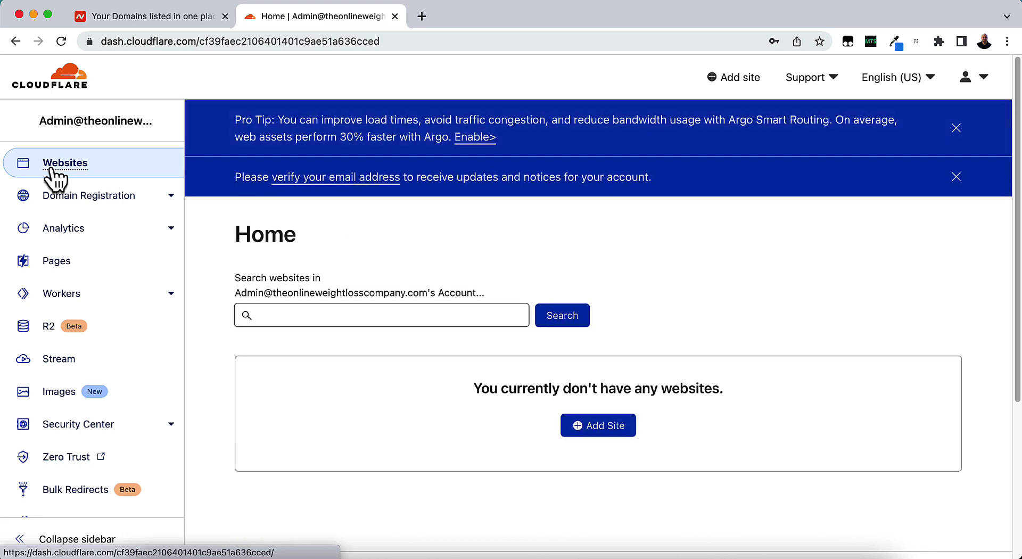
left_click(605, 433)
left_click(288, 195)
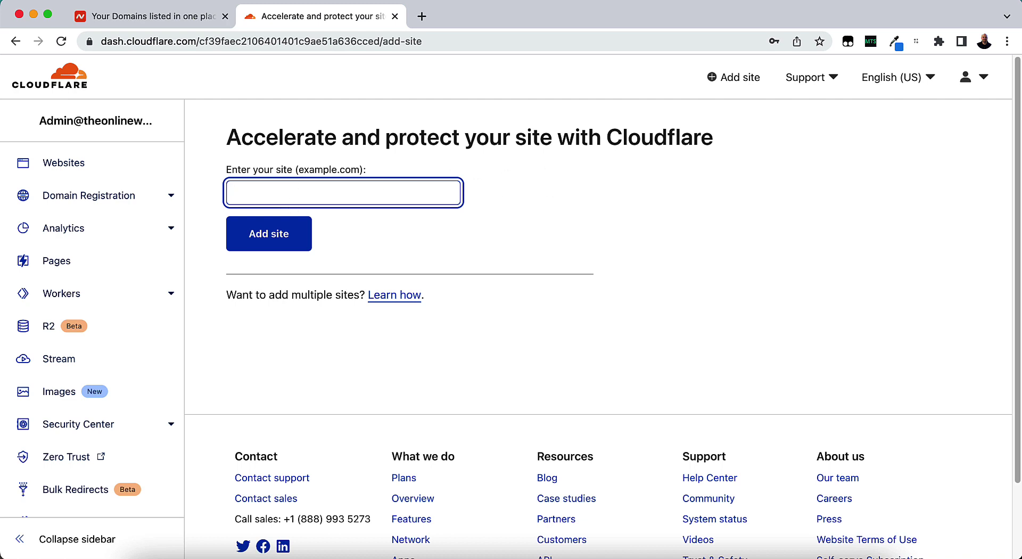
Add theonlineweightlosscompany.com, choose the Free $0 plan and continue to DNS review.
type("theonlineweightlosscompany")
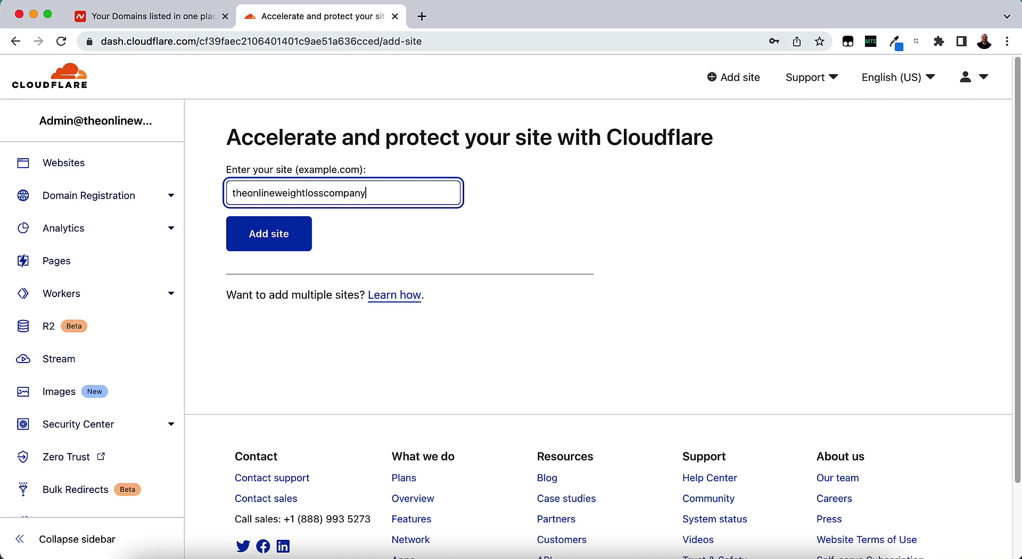
type(".com")
key("Return")
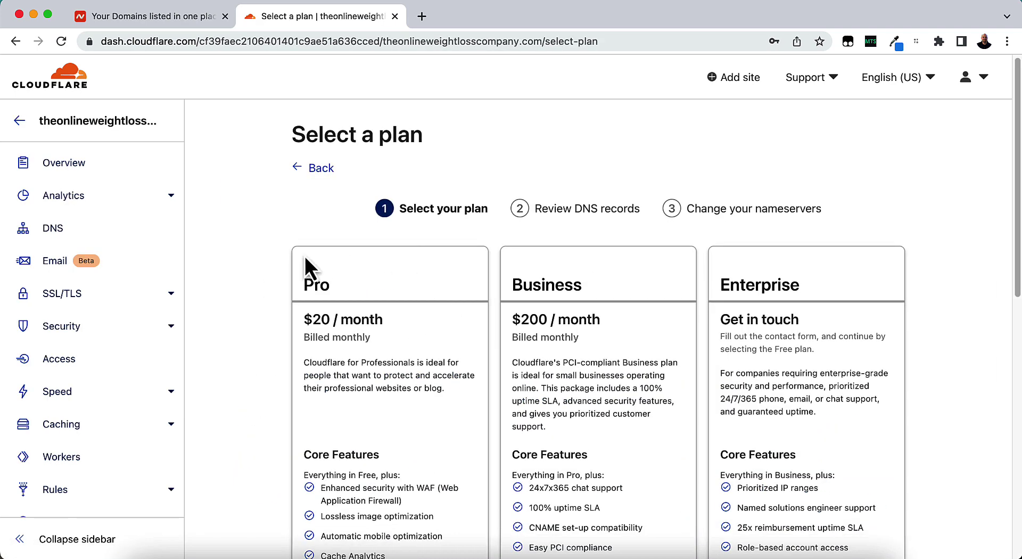
scroll(487, 341, "down", 3)
scroll(487, 344, "down", 8)
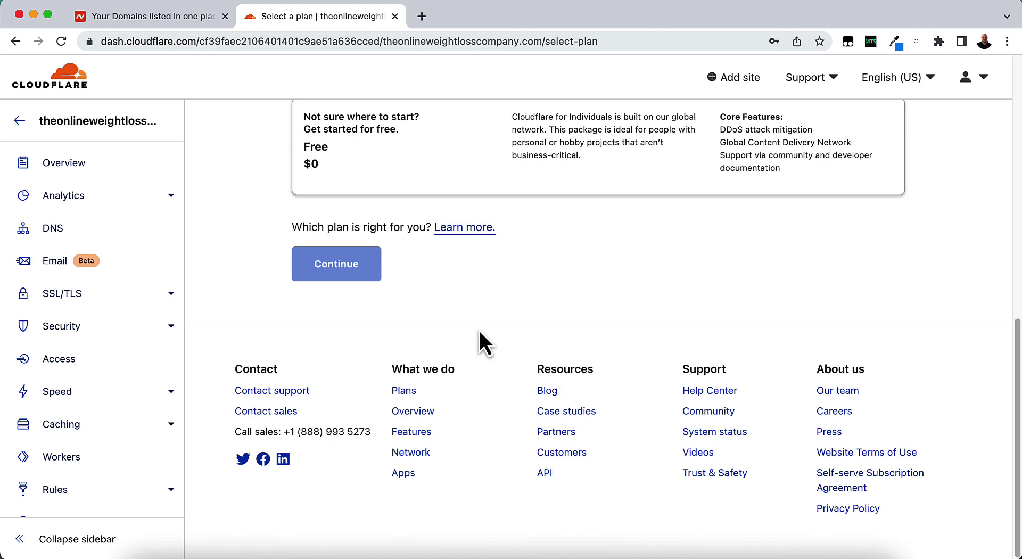
scroll(482, 270, "up", 3)
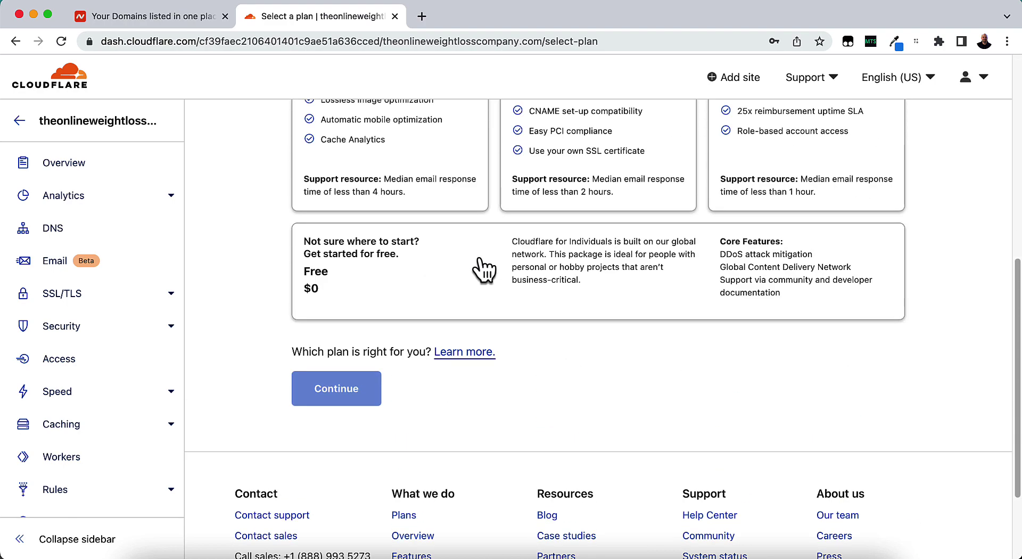
left_click(568, 275)
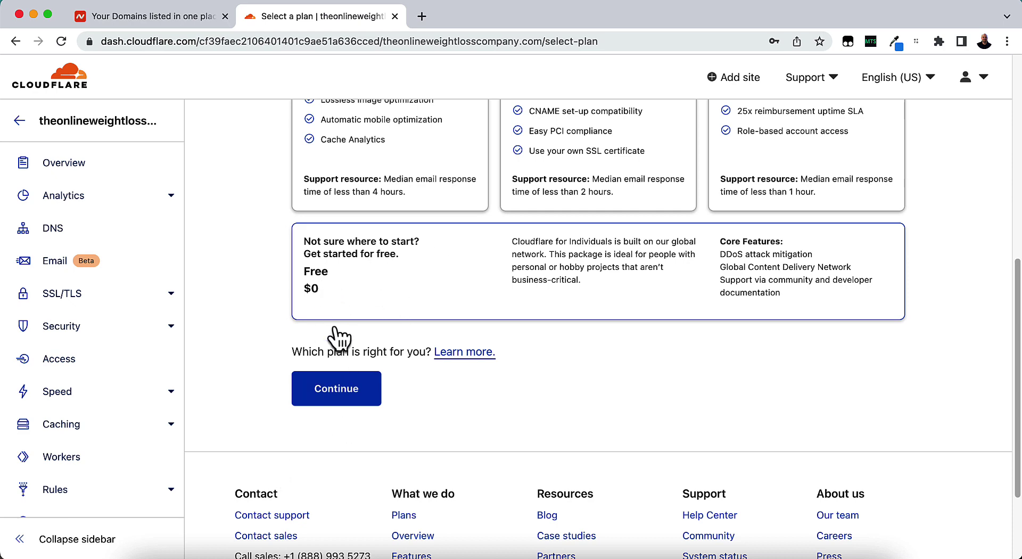
left_click(328, 391)
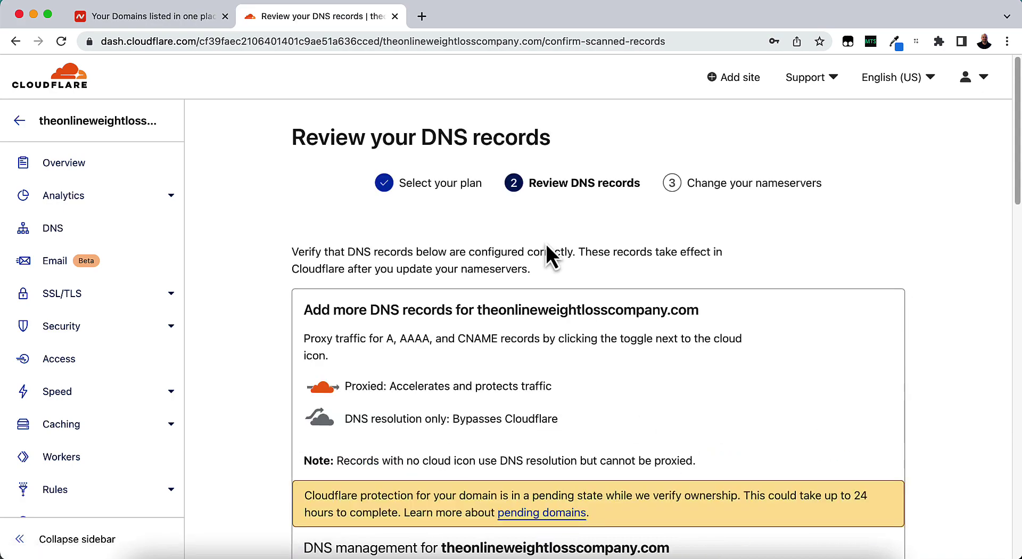
scroll(599, 270, "down", 10)
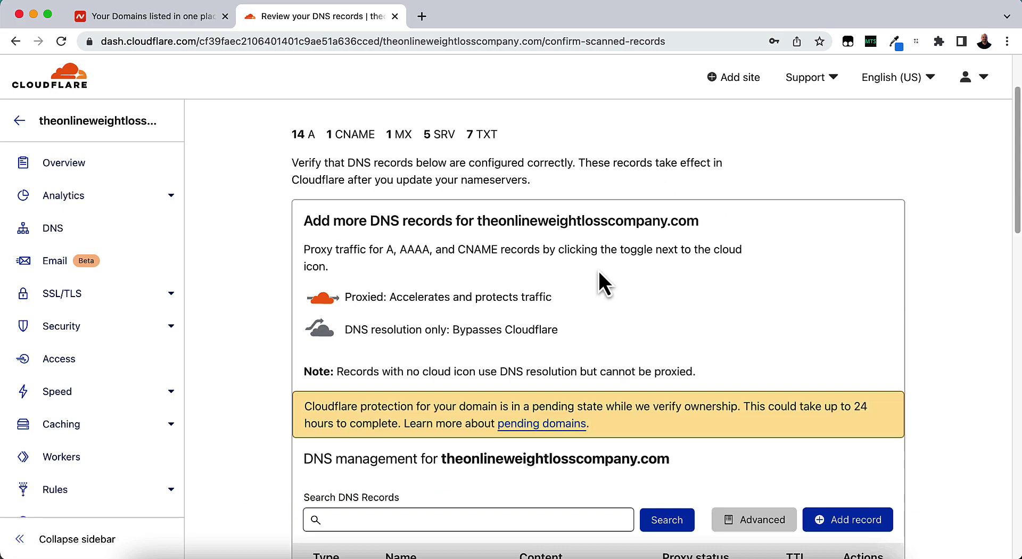
scroll(599, 270, "down", 8)
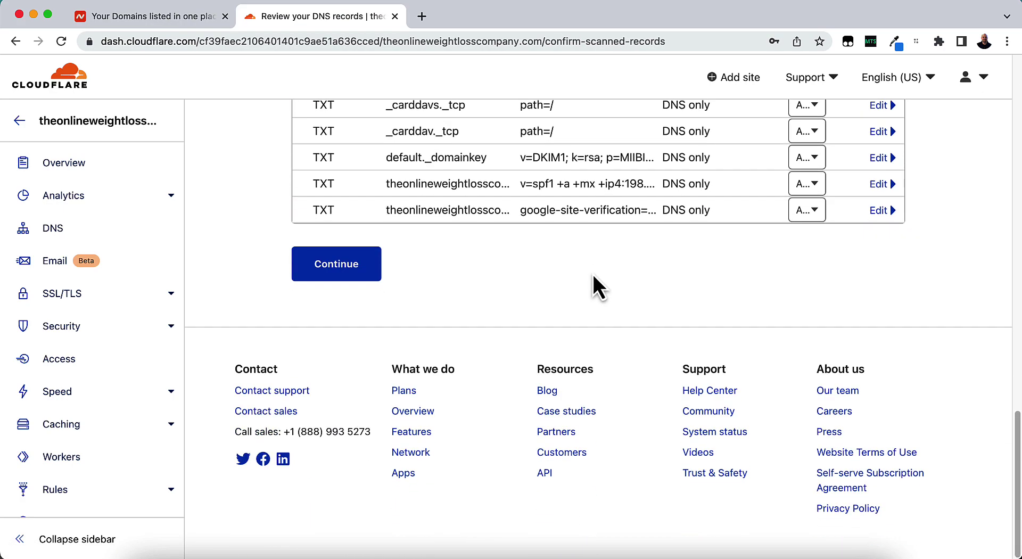
scroll(593, 272, "up", 15)
scroll(595, 271, "down", 3)
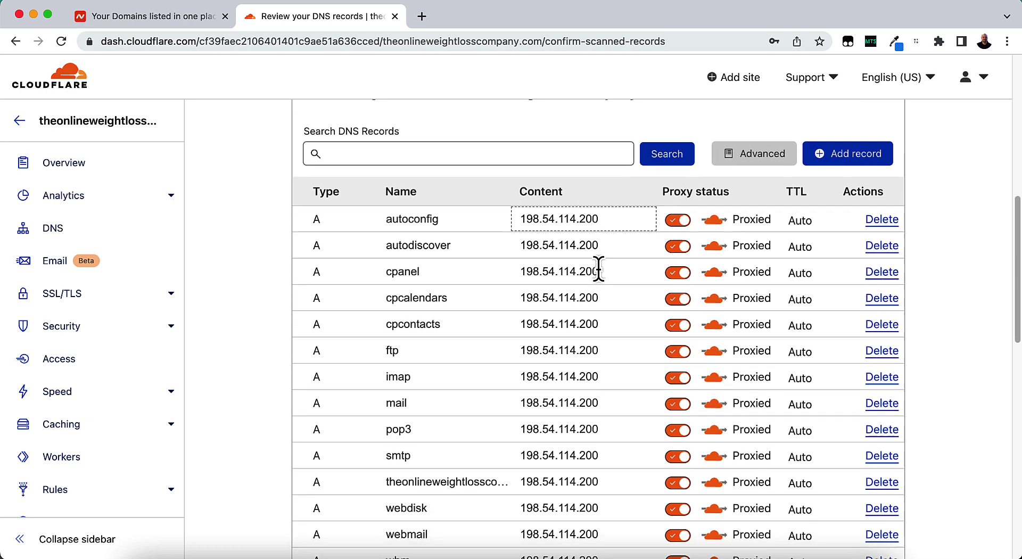
scroll(599, 266, "down", 1)
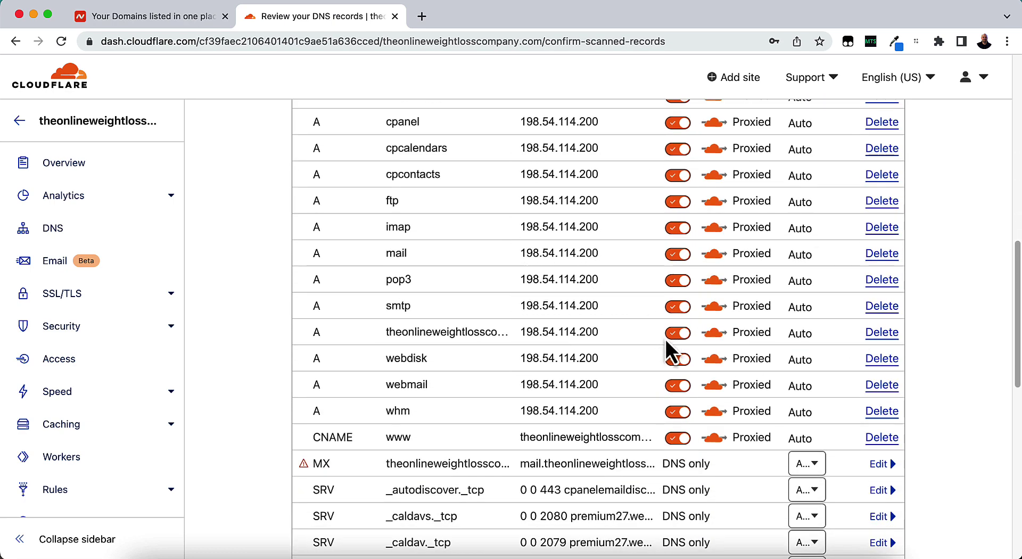
scroll(663, 340, "up", 4)
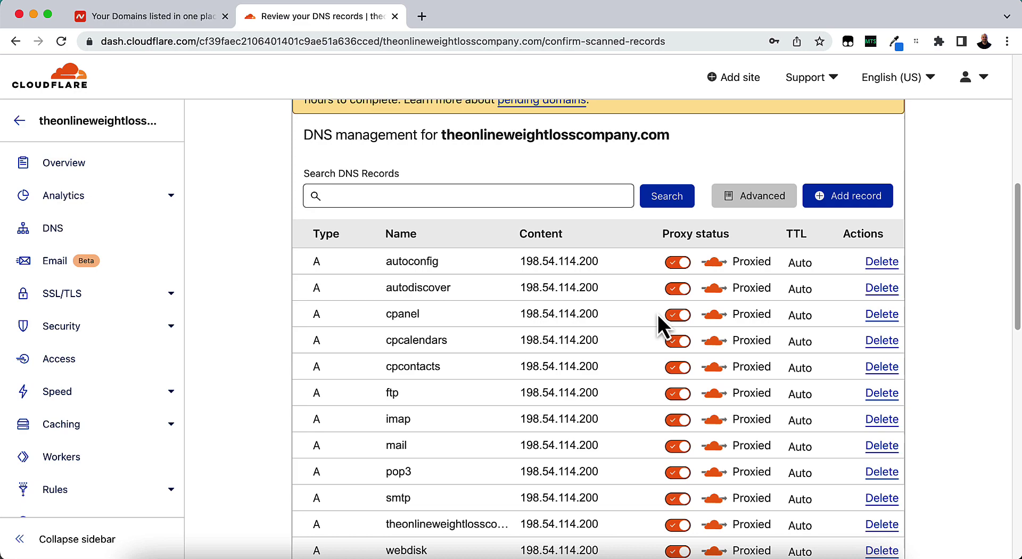
scroll(657, 315, "down", 10)
scroll(657, 313, "up", 2)
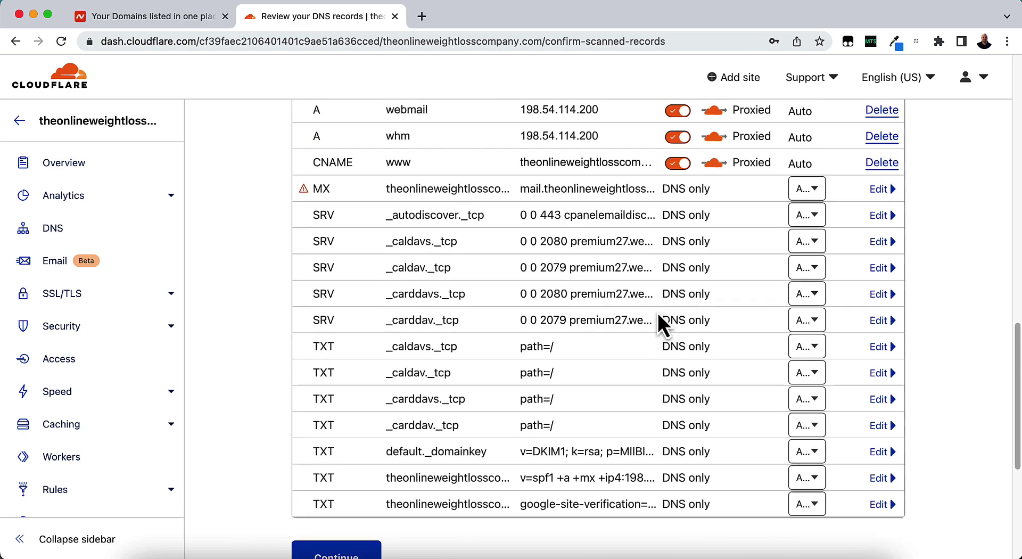
scroll(692, 218, "up", 4)
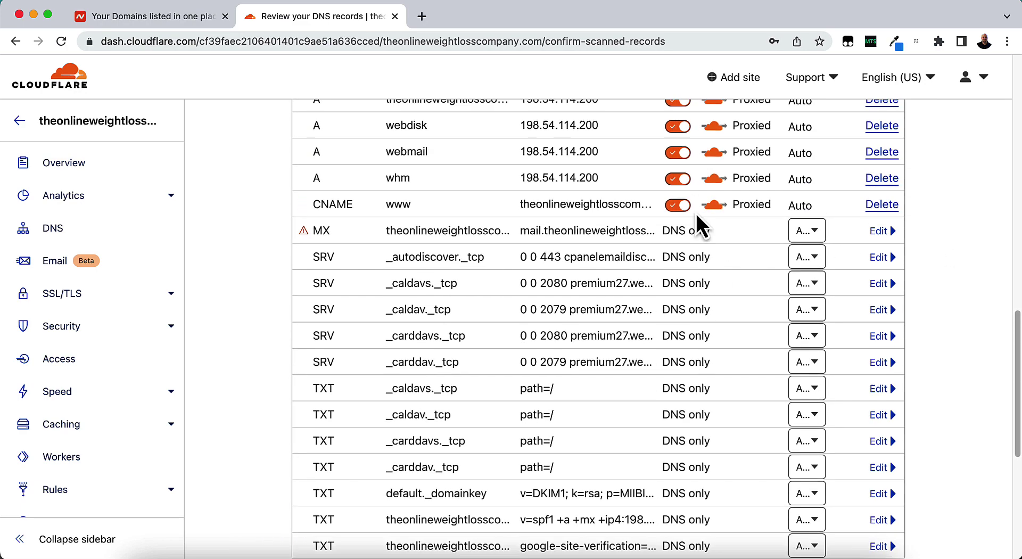
scroll(732, 213, "up", 3)
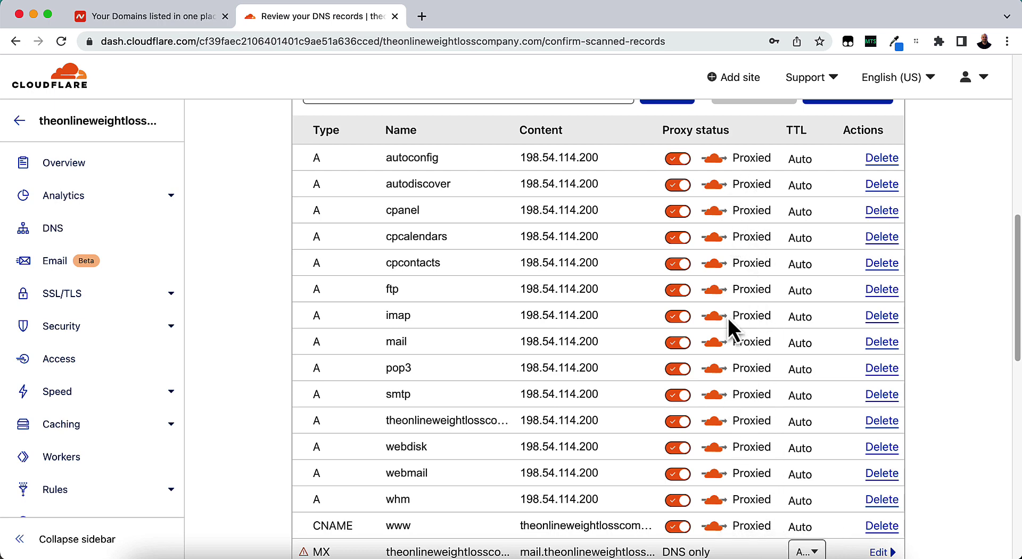
scroll(728, 320, "down", 5)
scroll(726, 316, "down", 2)
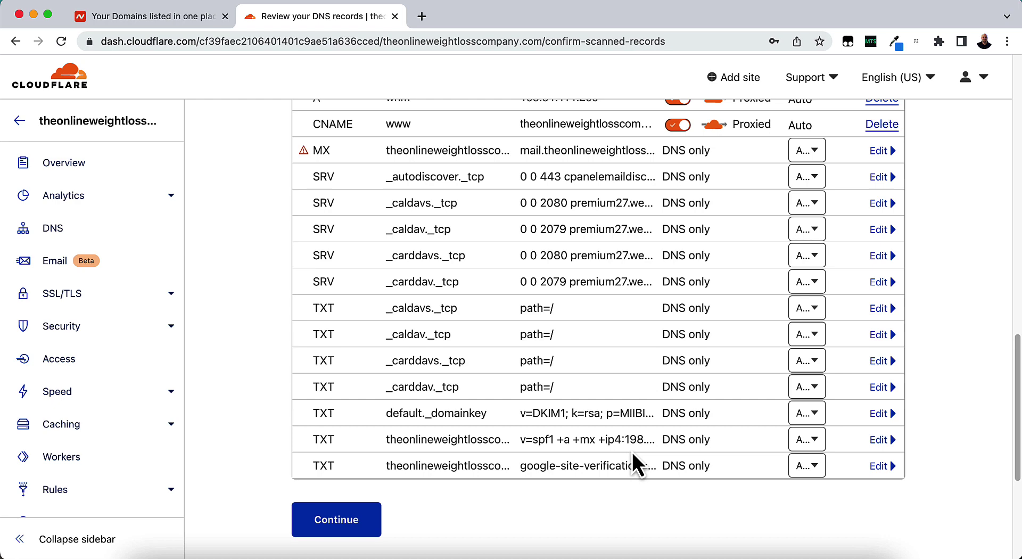
scroll(969, 346, "up", 2)
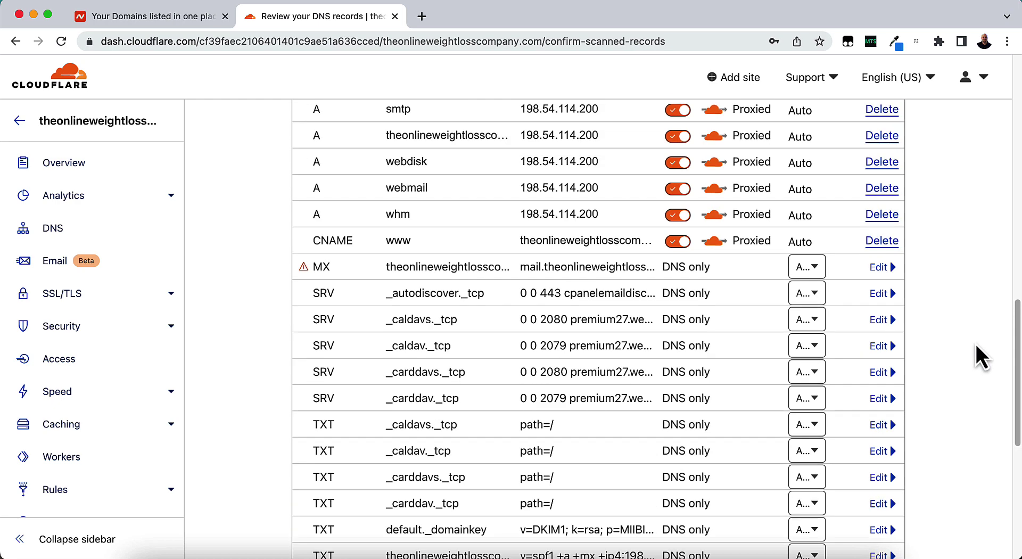
Inspect the MX record's settings without changing them and review the scanned DNS records.
left_click(877, 267)
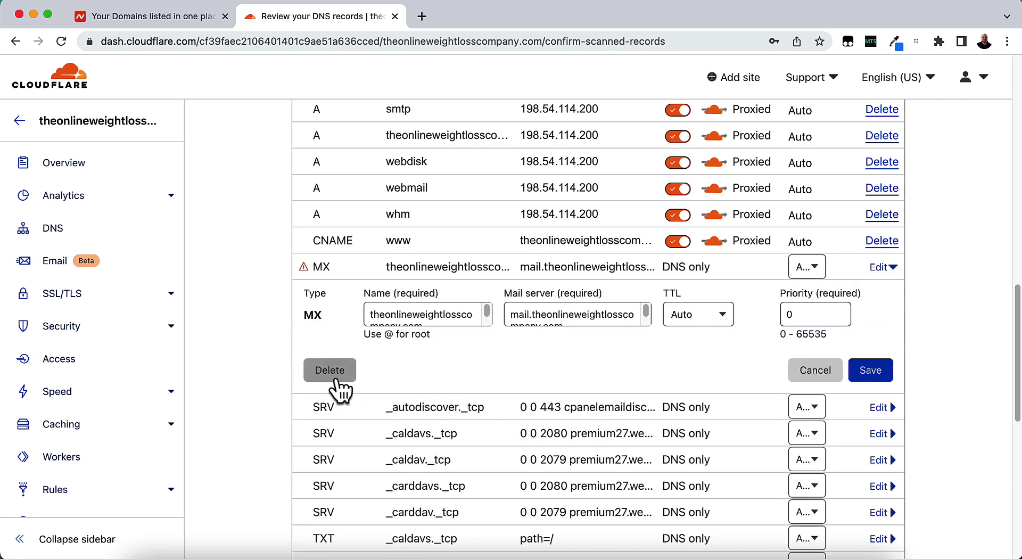
left_click(801, 376)
scroll(938, 389, "up", 10)
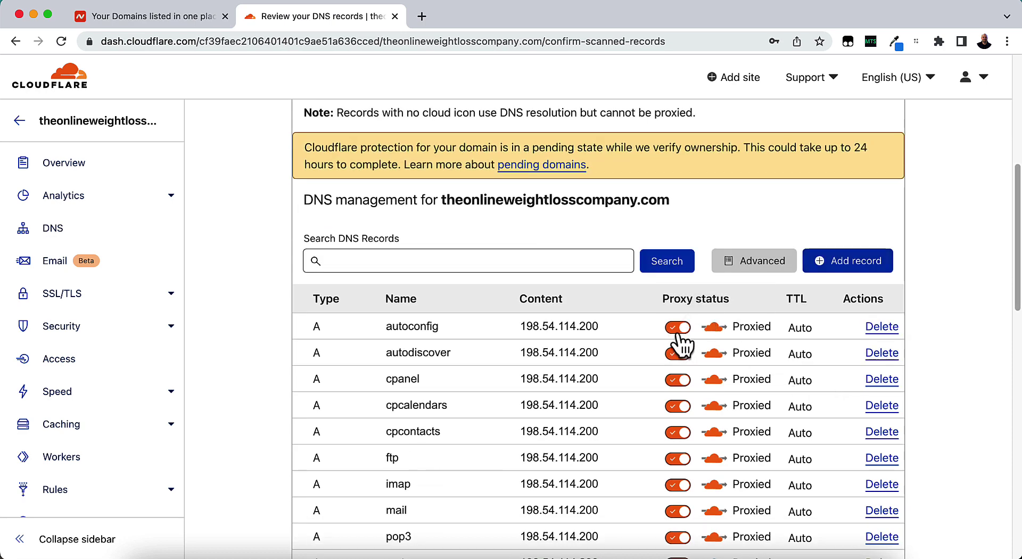
scroll(738, 405, "down", 5)
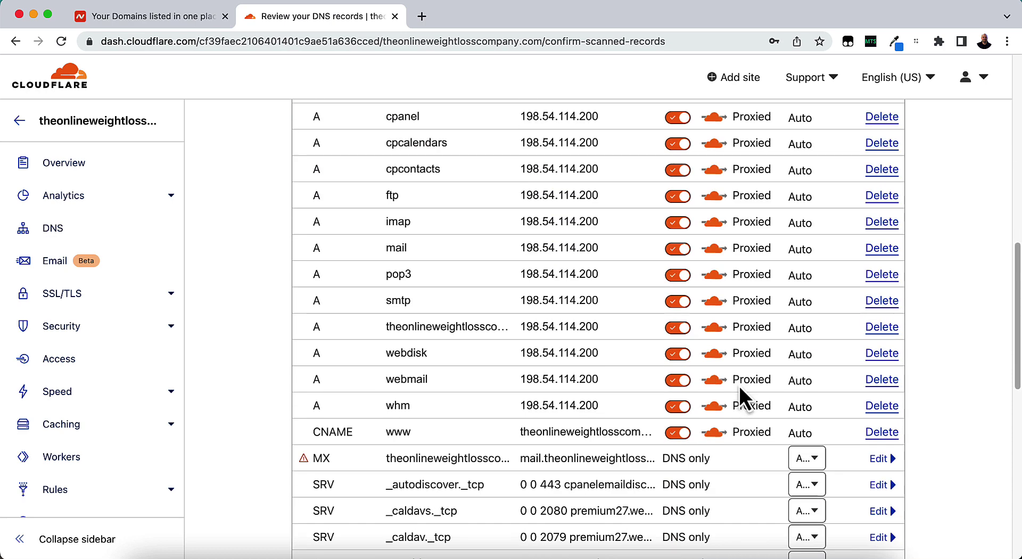
scroll(580, 453, "down", 3)
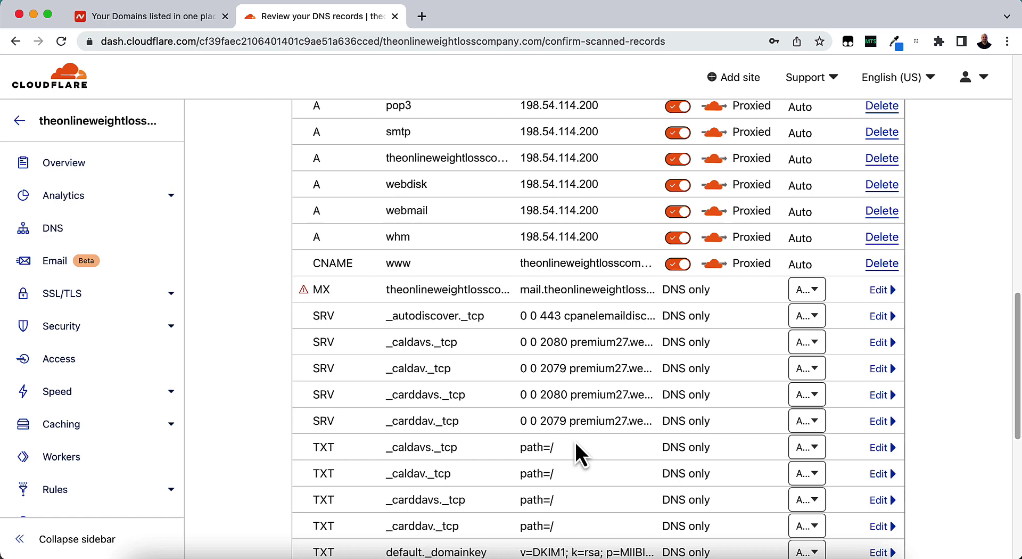
scroll(732, 407, "up", 3)
scroll(740, 414, "up", 2)
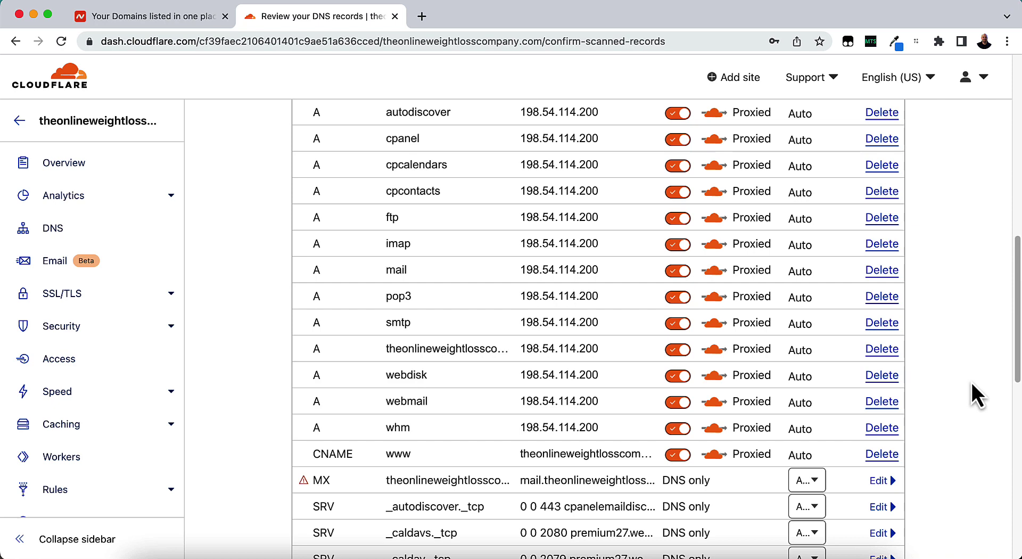
scroll(970, 381, "up", 5)
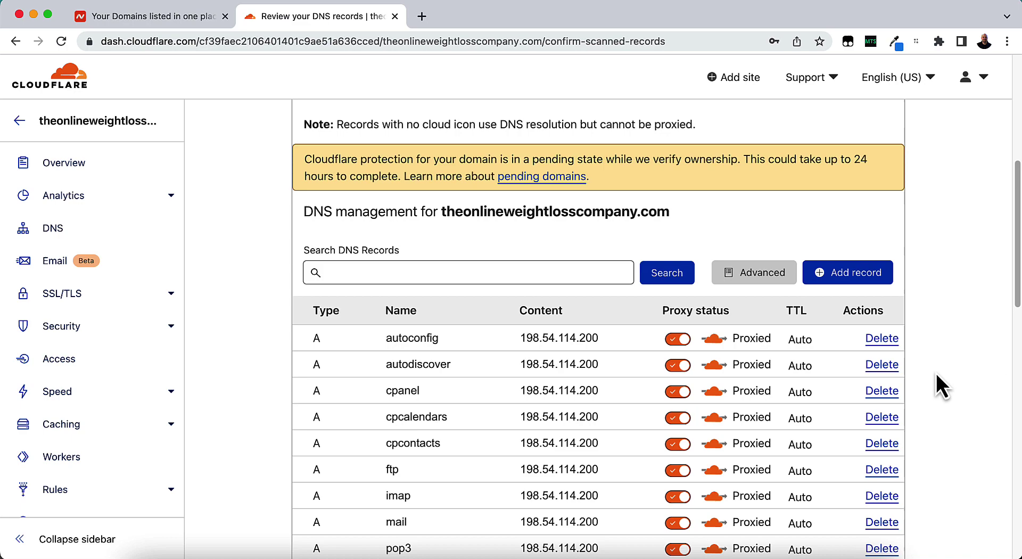
Accept the DNS records and proceed to the Change your nameservers step.
scroll(939, 367, "down", 15)
scroll(937, 369, "down", 5)
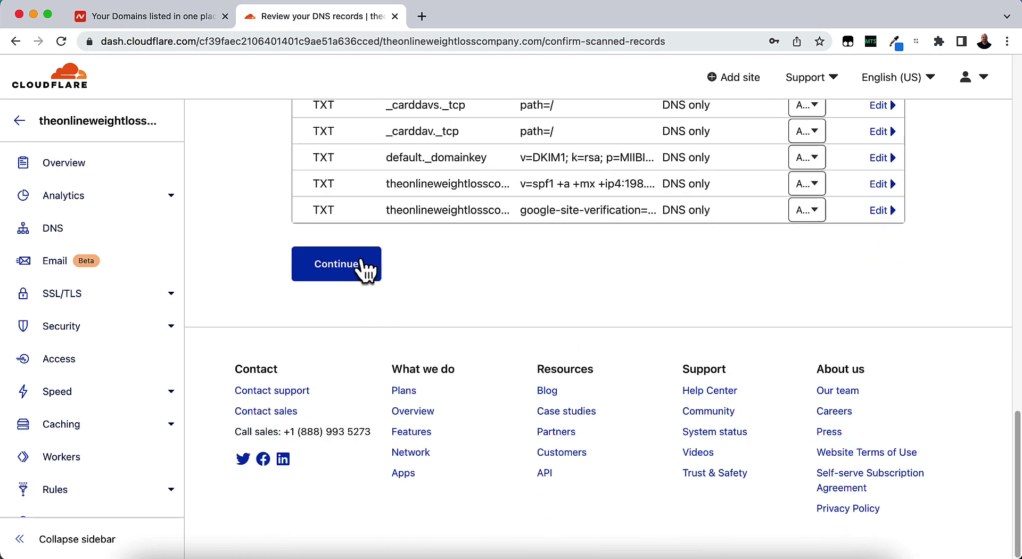
left_click(338, 274)
scroll(382, 292, "up", 3)
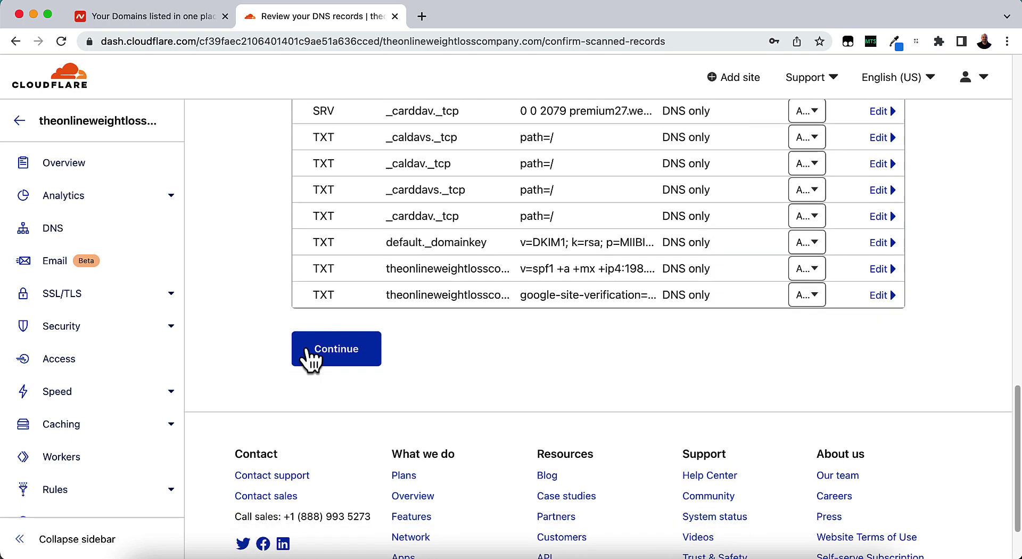
left_click(335, 358)
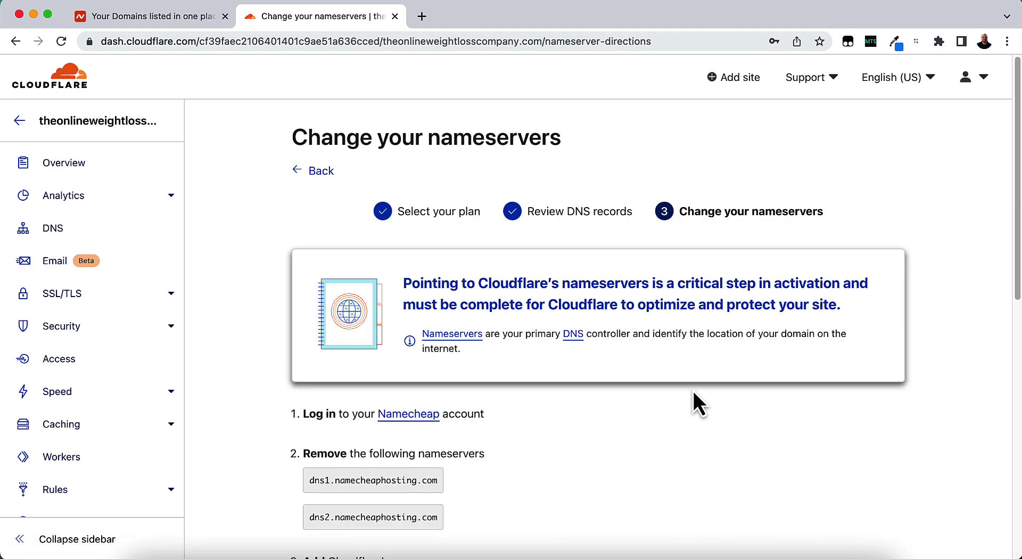
Copy cecelia.ns.cloudflare.com and switch to the Namecheap 'Your Domains' tab.
scroll(688, 386, "down", 5)
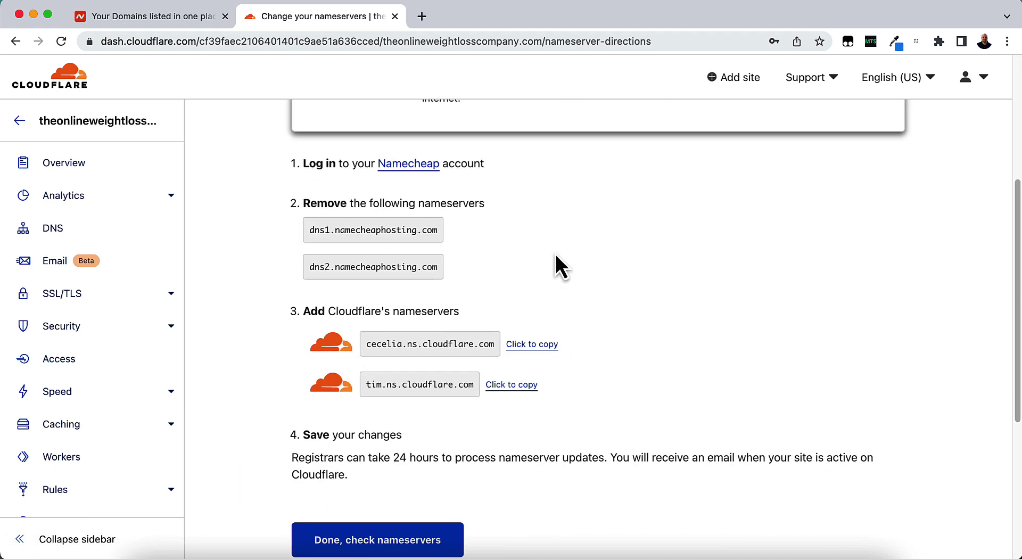
scroll(555, 254, "up", 5)
scroll(554, 253, "down", 7)
scroll(552, 257, "up", 1)
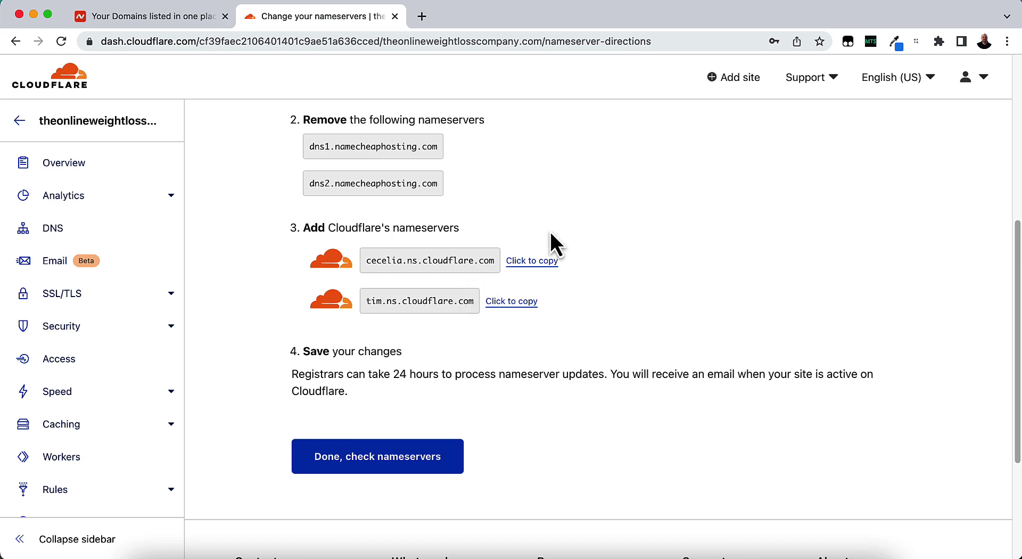
left_click(530, 263)
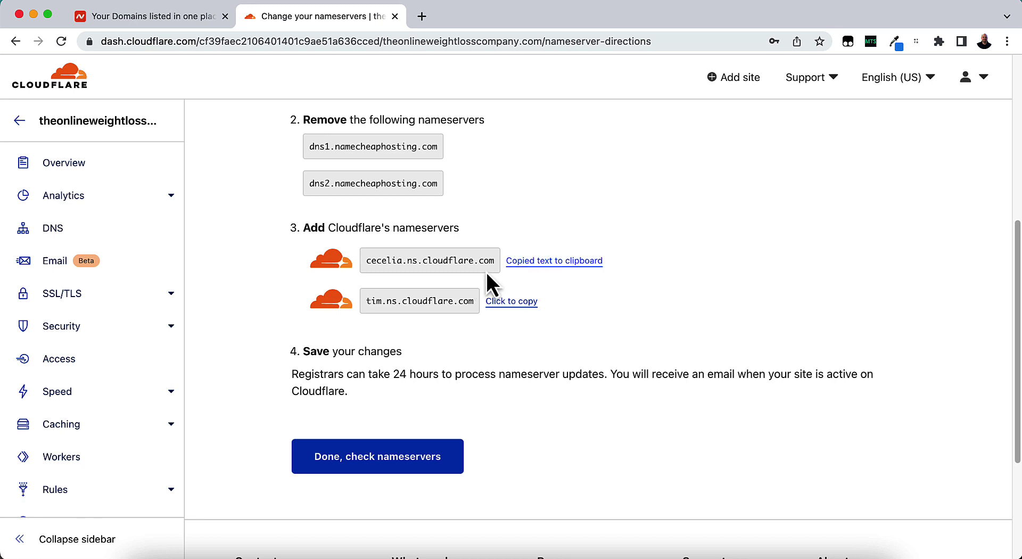
left_click(139, 17)
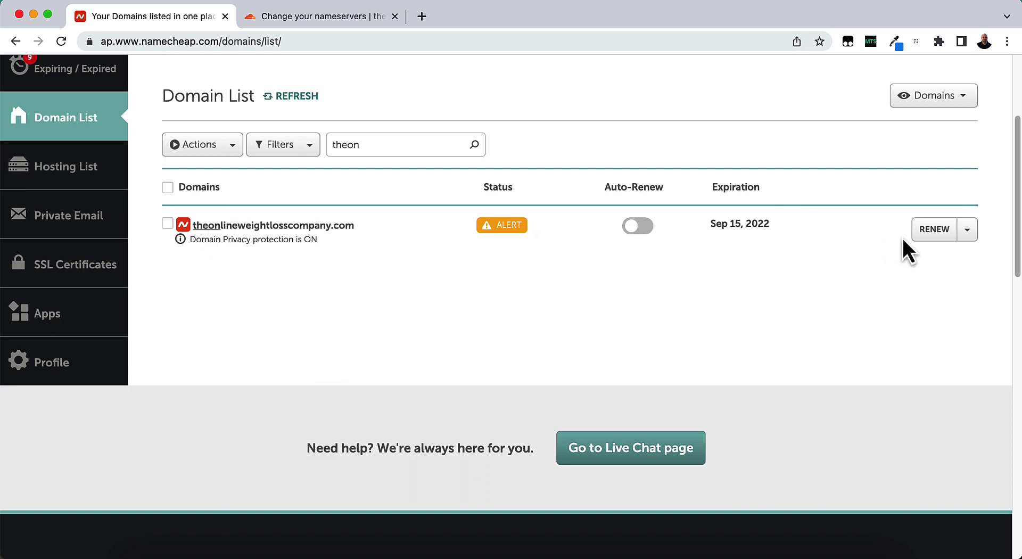
In the domain's Namecheap settings, switch to Custom DNS and paste cecelia.ns.cloudflare.com as Nameserver 1.
left_click(967, 235)
left_click(942, 254)
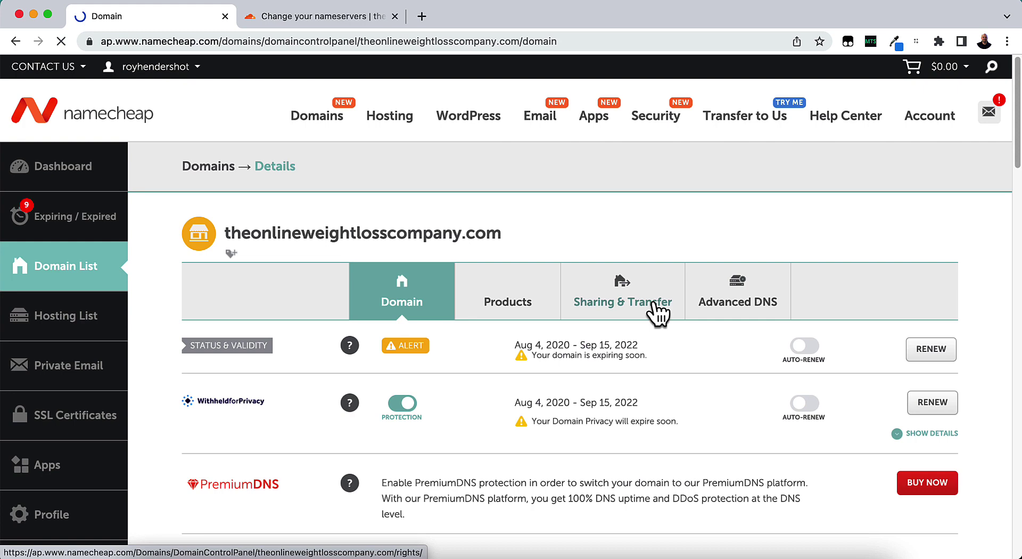
scroll(659, 309, "down", 7)
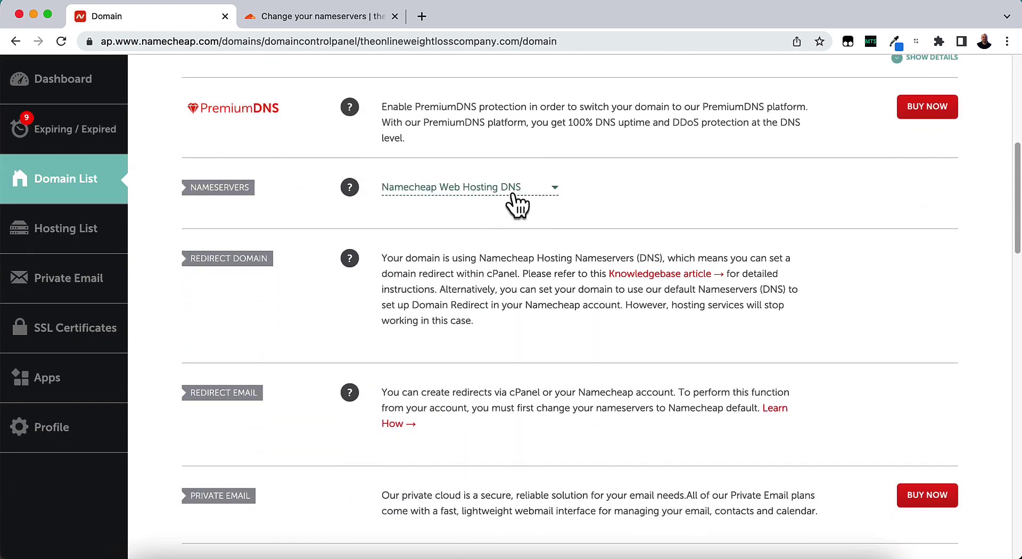
left_click(517, 191)
left_click(442, 258)
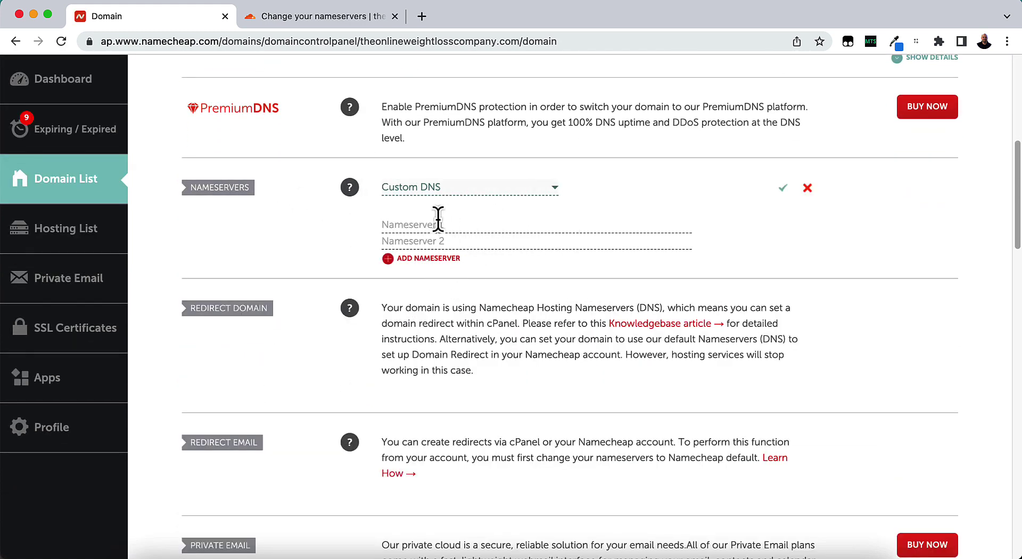
key("super+v")
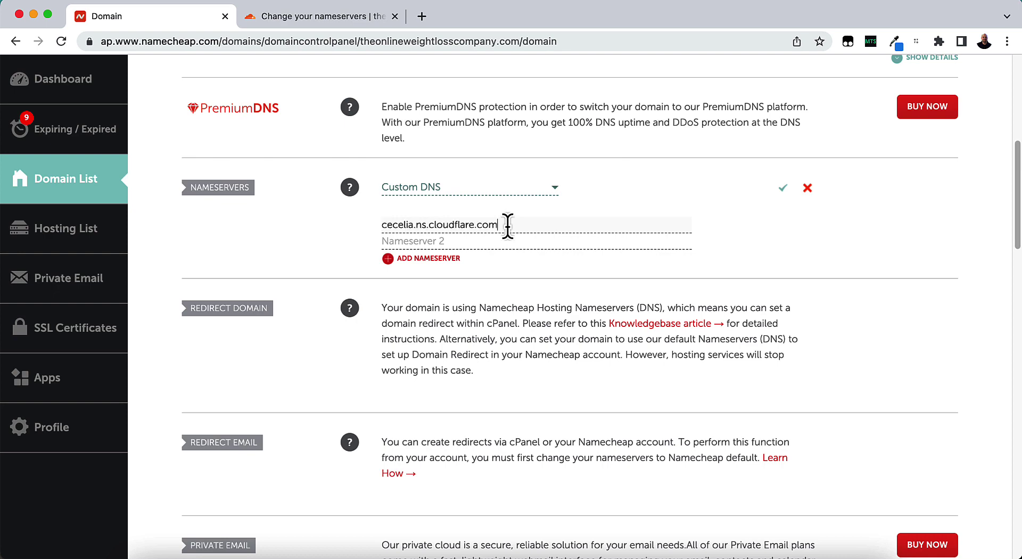
Copy tim.ns.cloudflare.com from Cloudflare into Nameserver 2 and save both nameservers.
left_click(309, 17)
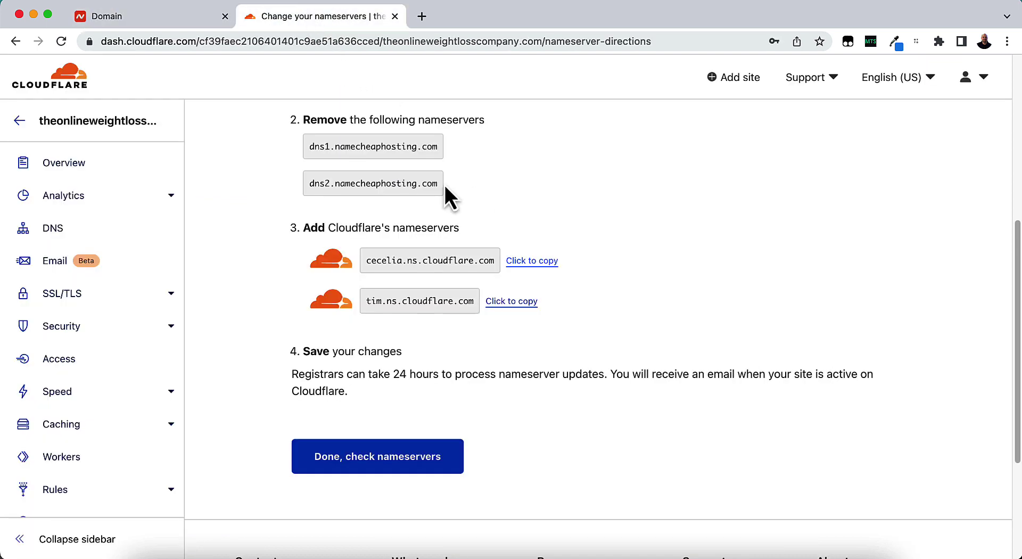
left_click(511, 301)
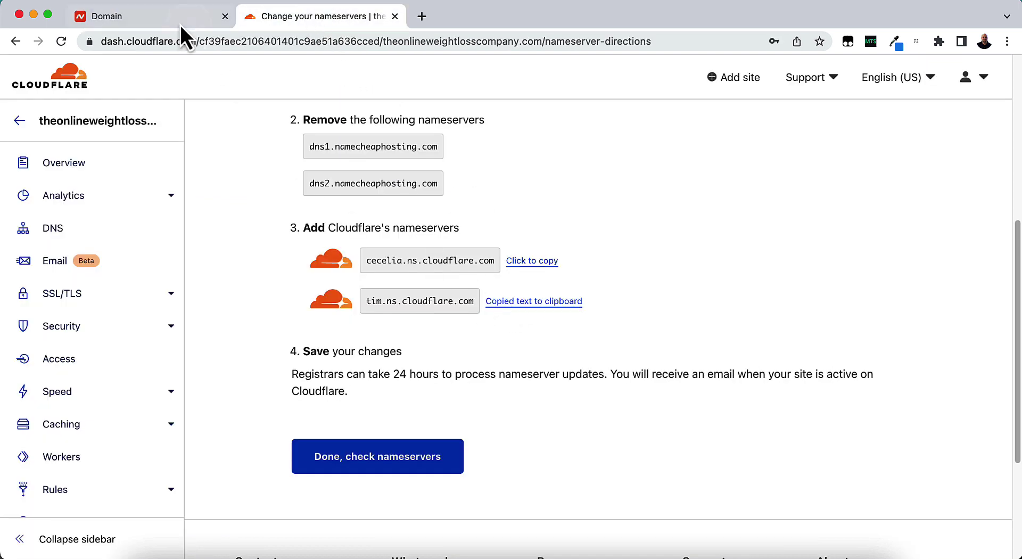
left_click(129, 21)
left_click(464, 243)
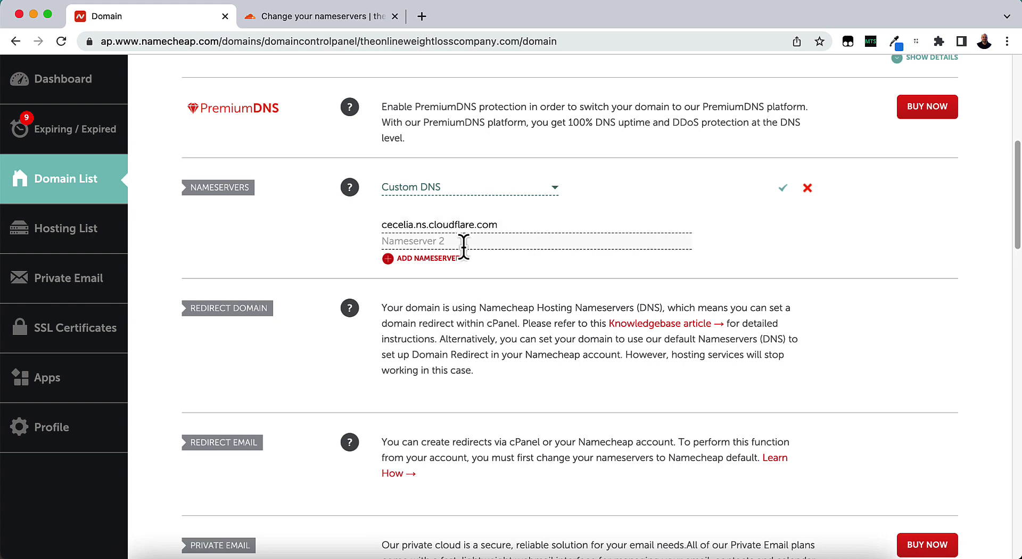
key("super+v")
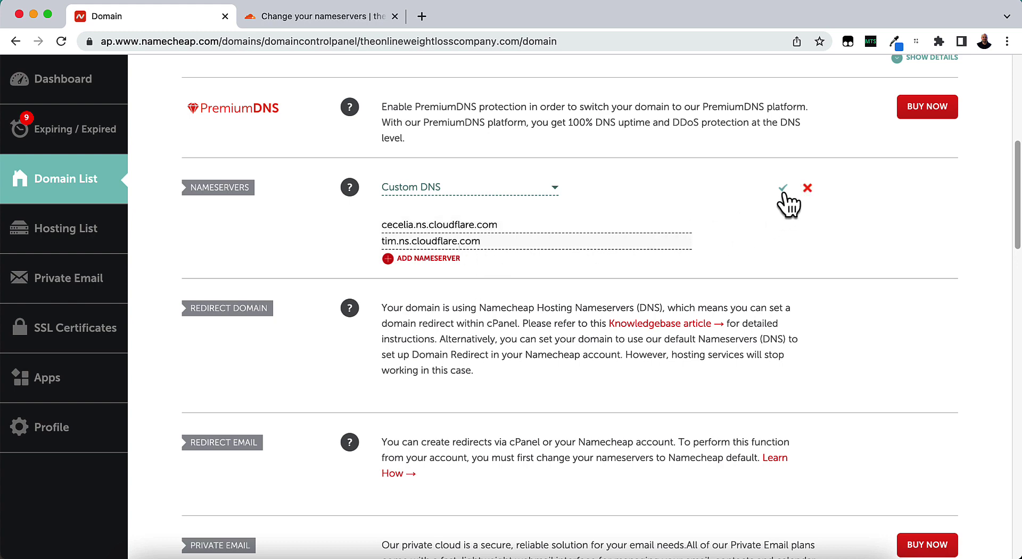
left_click(784, 189)
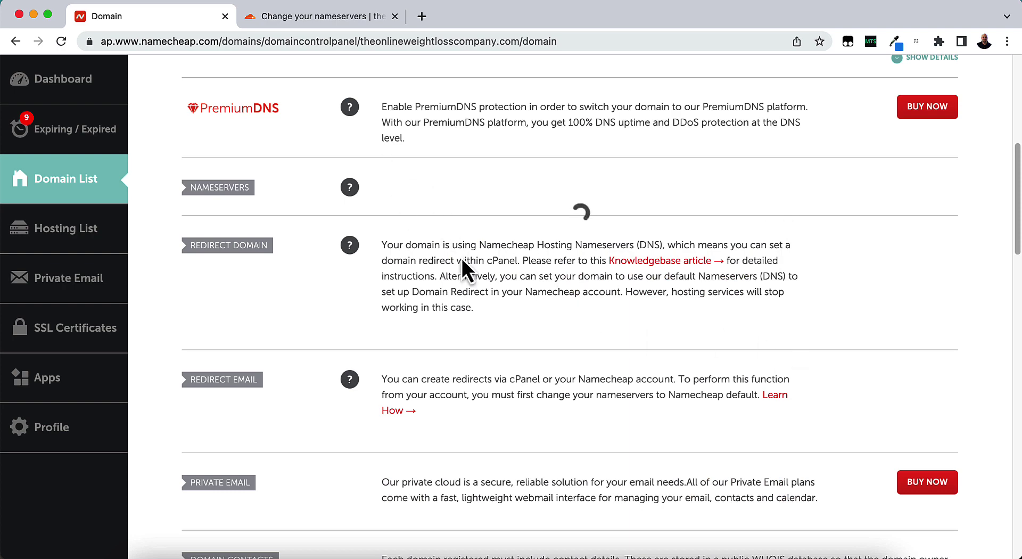
left_click(331, 18)
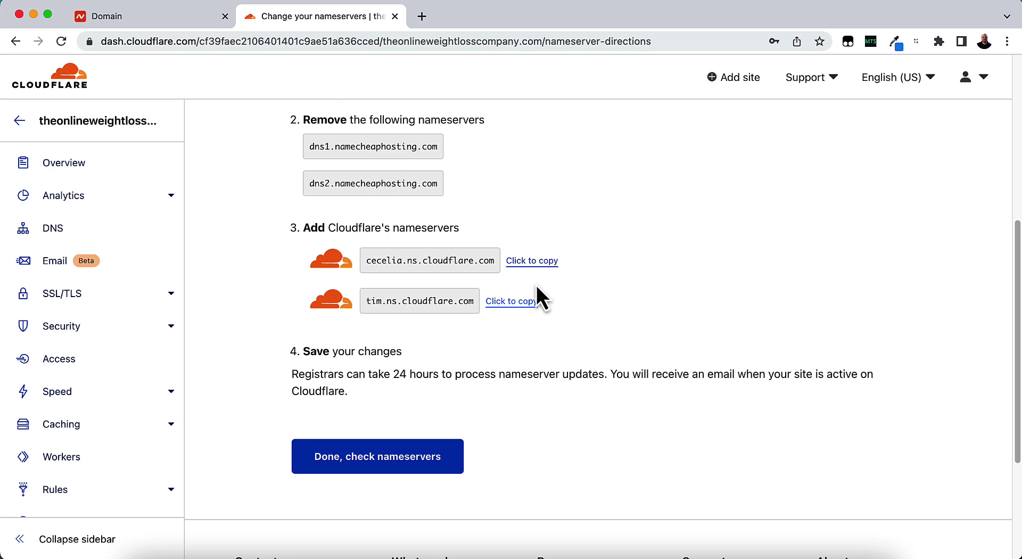
left_click(143, 15)
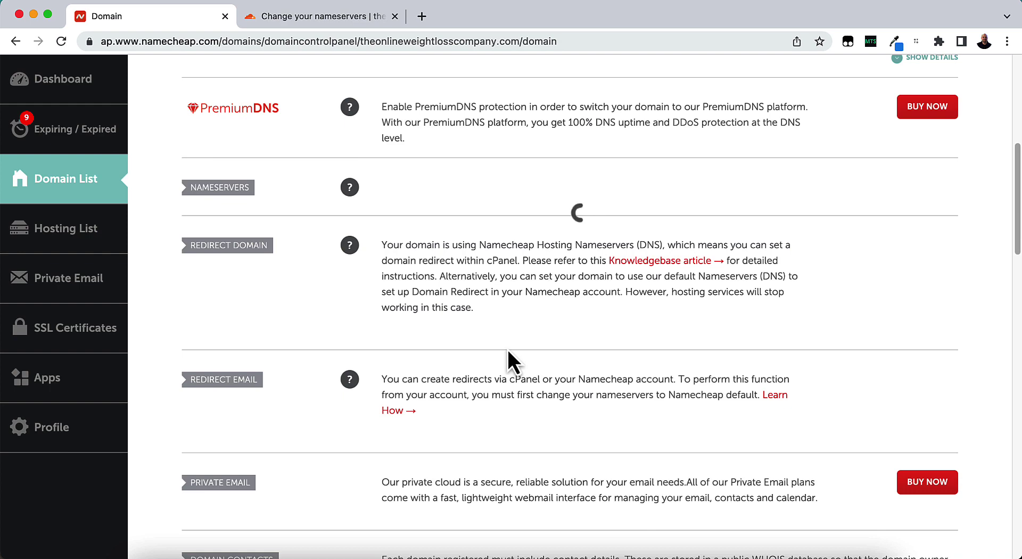
scroll(526, 245, "up", 2)
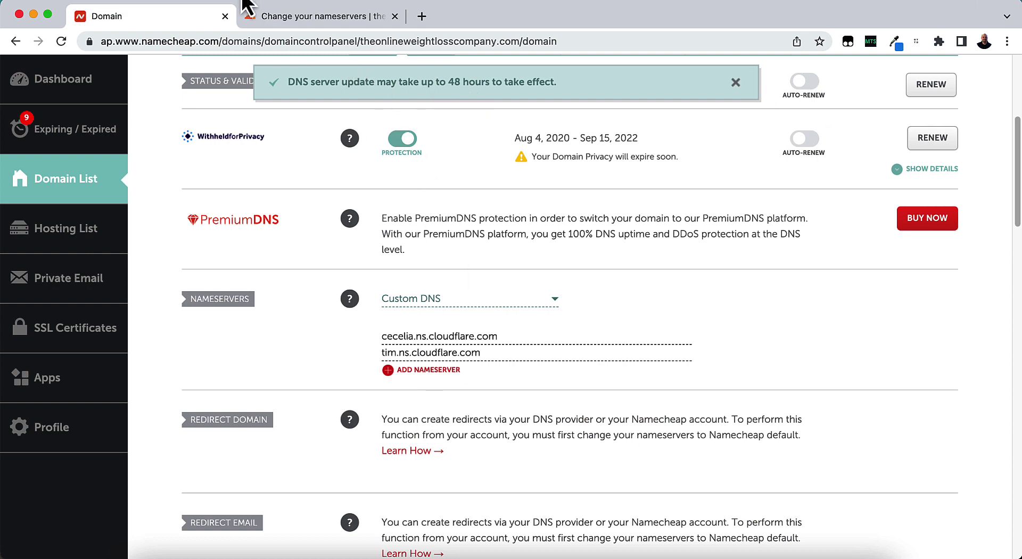
Confirm in Cloudflare that the nameservers were changed with 'Done, check nameservers'.
left_click(271, 14)
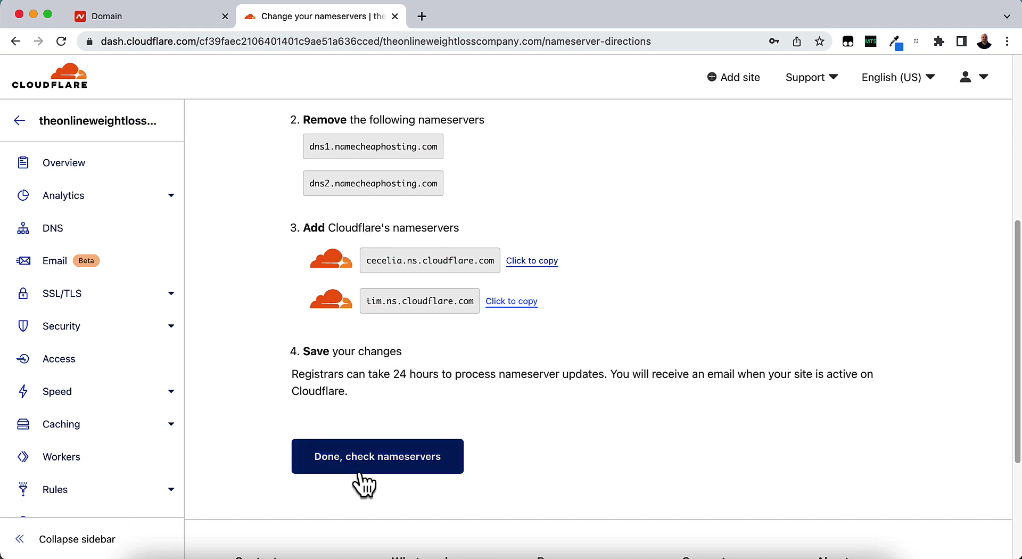
left_click(382, 471)
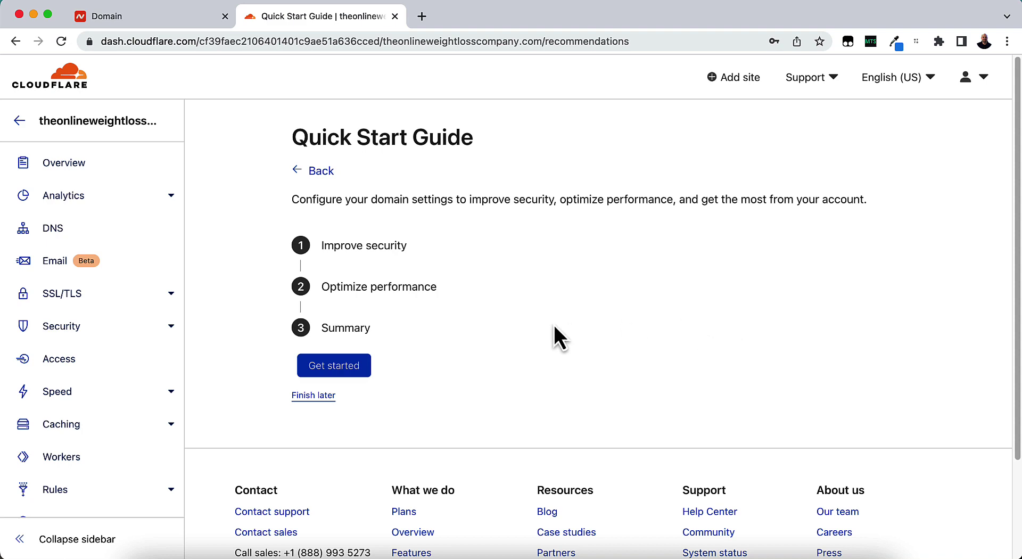
scroll(538, 336, "down", 3)
scroll(539, 335, "up", 3)
Postpone the Quick Start Guide and start a nameserver check from the Overview page.
left_click(322, 400)
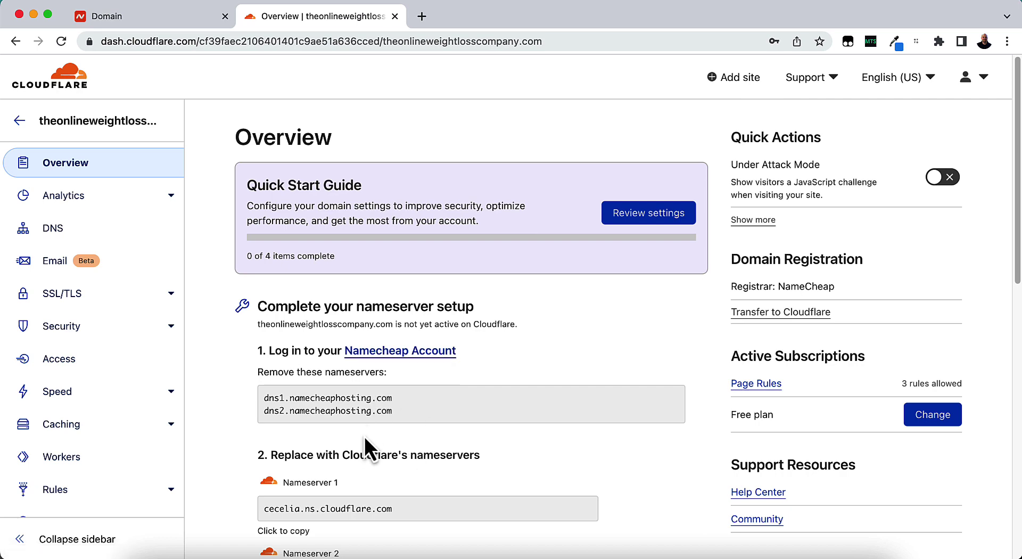
scroll(365, 413, "down", 1)
scroll(365, 413, "down", 5)
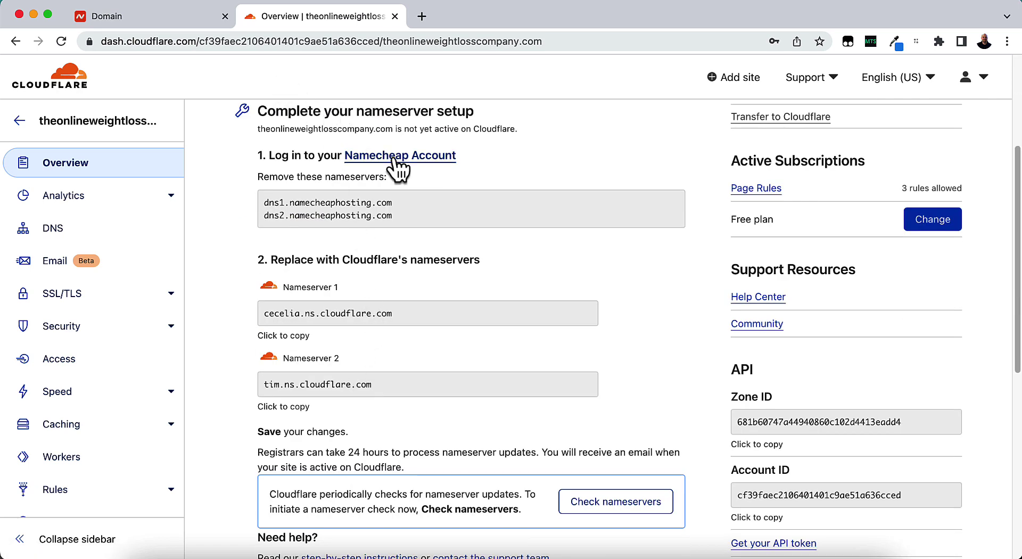
scroll(393, 293, "down", 1)
scroll(392, 298, "down", 9)
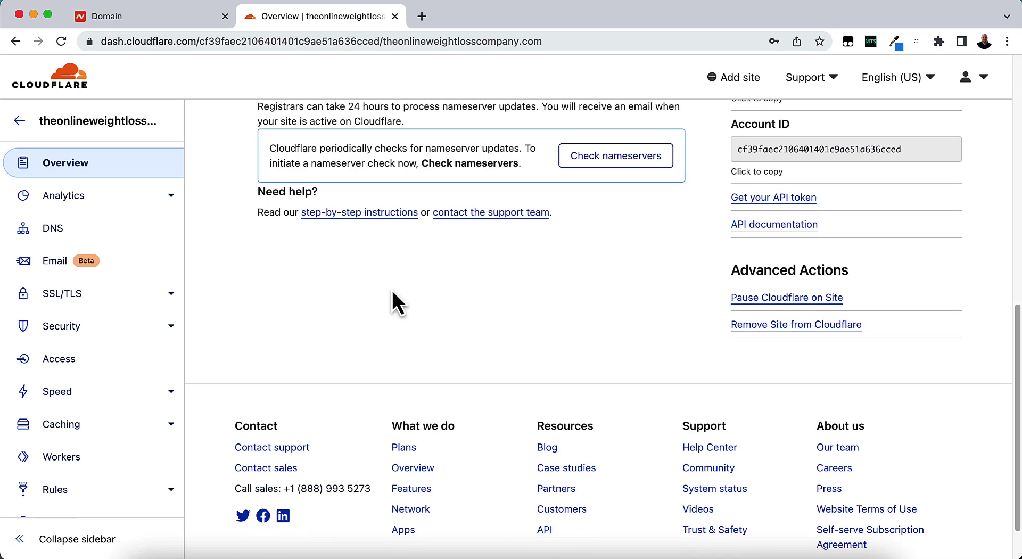
scroll(532, 410, "up", 7)
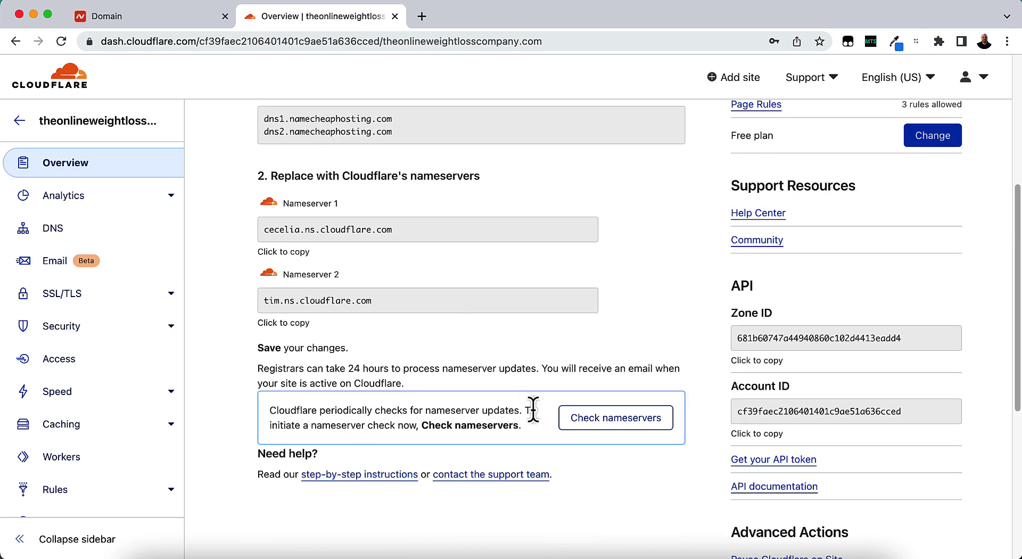
left_click(586, 421)
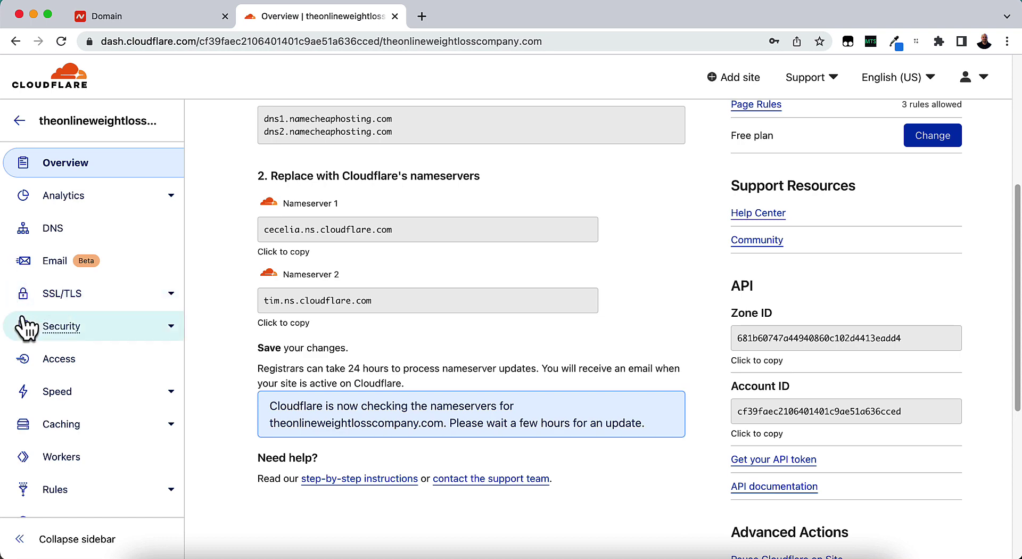
Under SSL/TLS > Overview, switch the encryption mode from Full to Flexible.
left_click(53, 303)
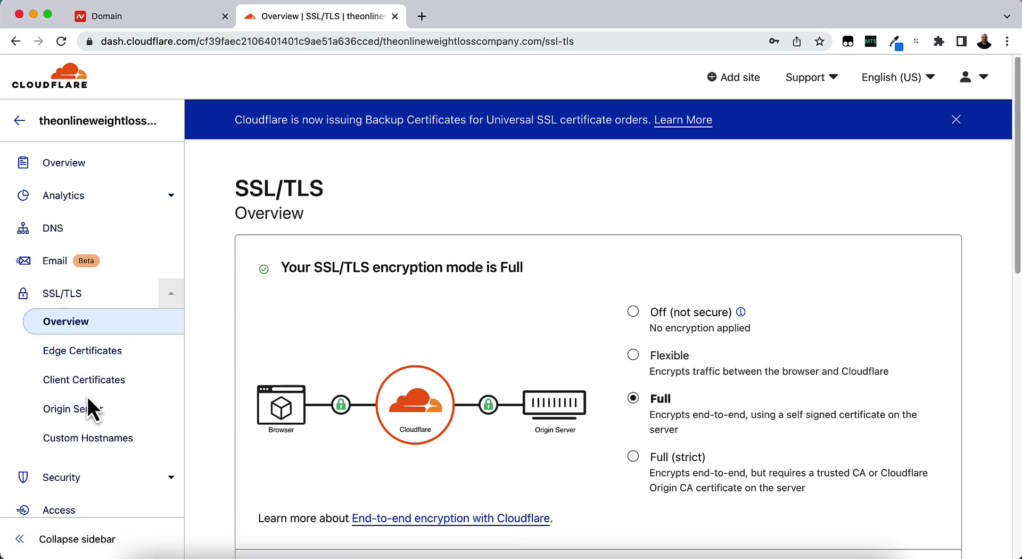
scroll(647, 346, "down", 3)
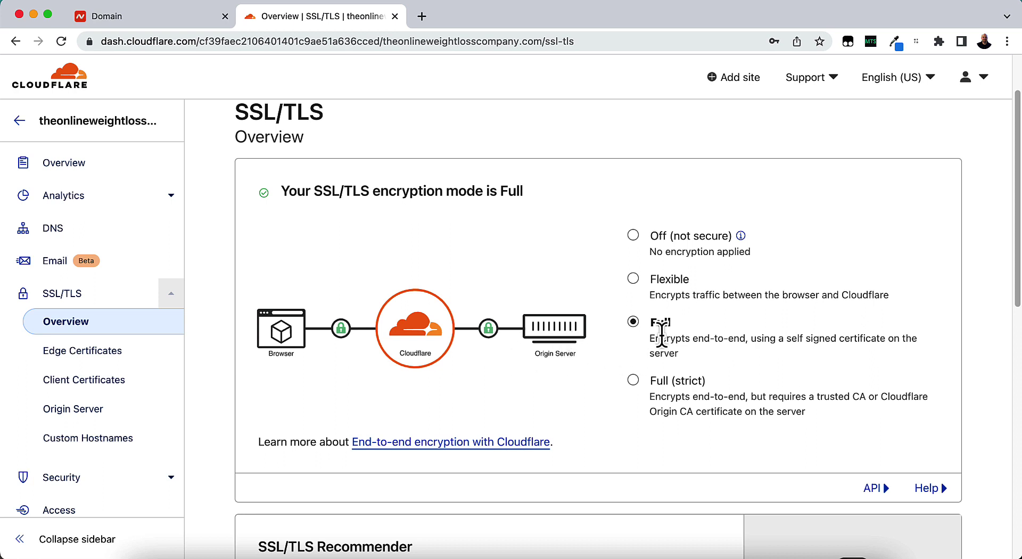
left_click(663, 285)
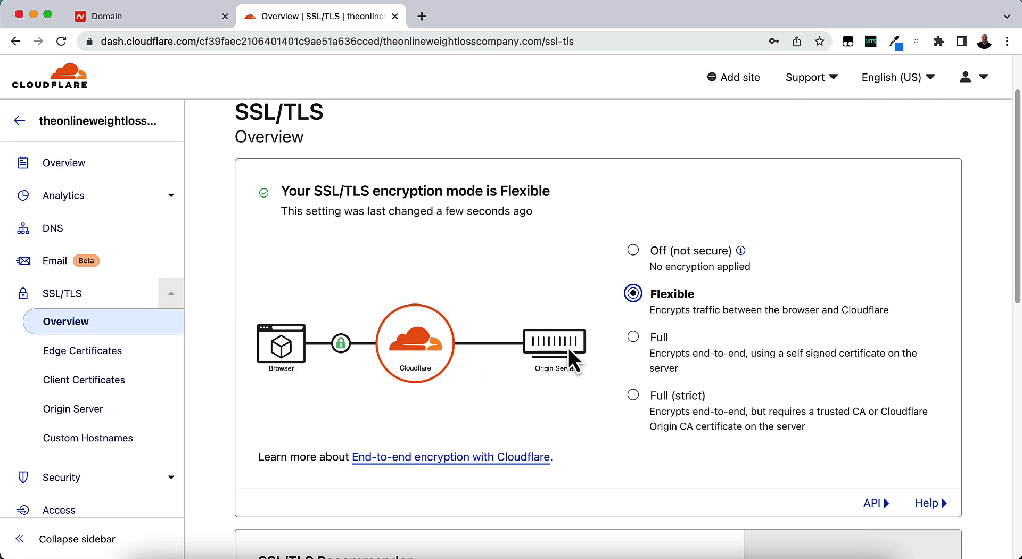
Check the note confirming the Flexible mode change was made a few seconds ago.
scroll(592, 324, "down", 1)
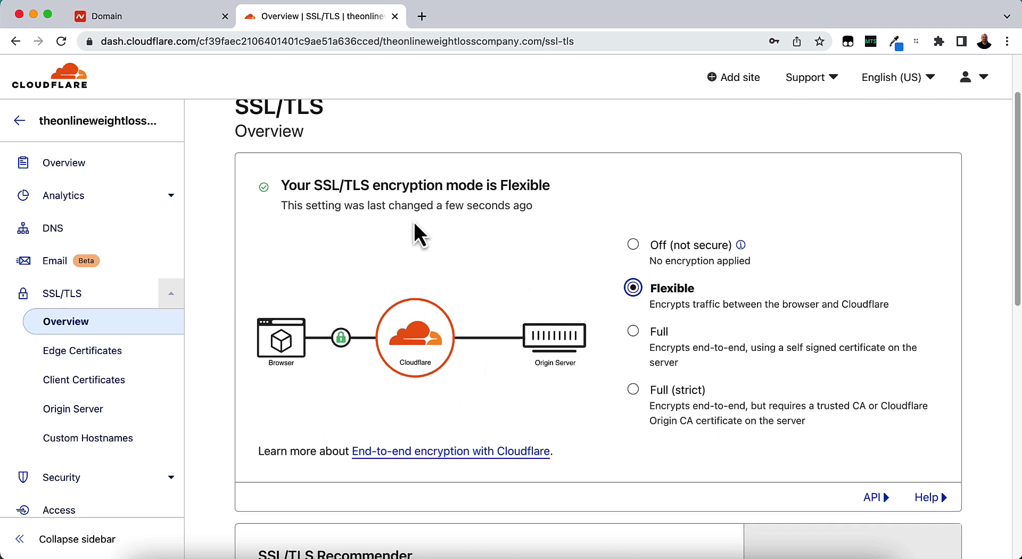
left_click_drag(284, 207, 558, 211)
left_click(519, 232)
scroll(541, 352, "down", 3)
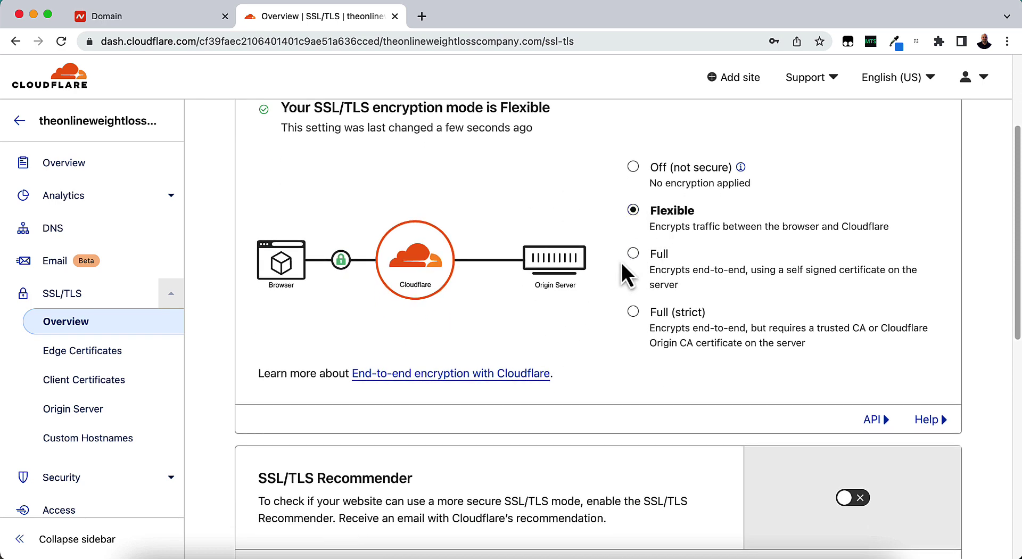
scroll(418, 346, "up", 5)
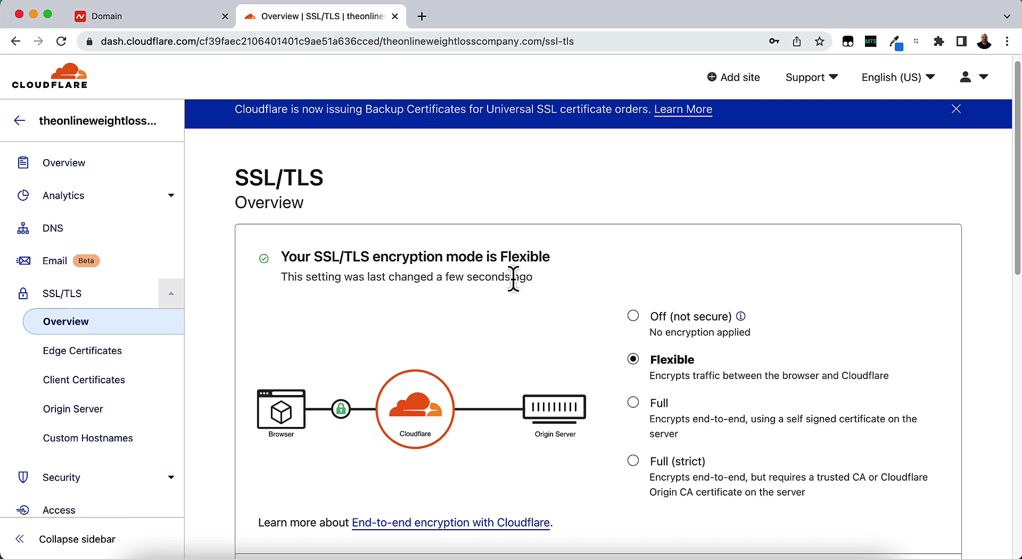
scroll(514, 282, "down", 10)
scroll(512, 288, "up", 10)
scroll(511, 287, "down", 3)
scroll(512, 288, "down", 8)
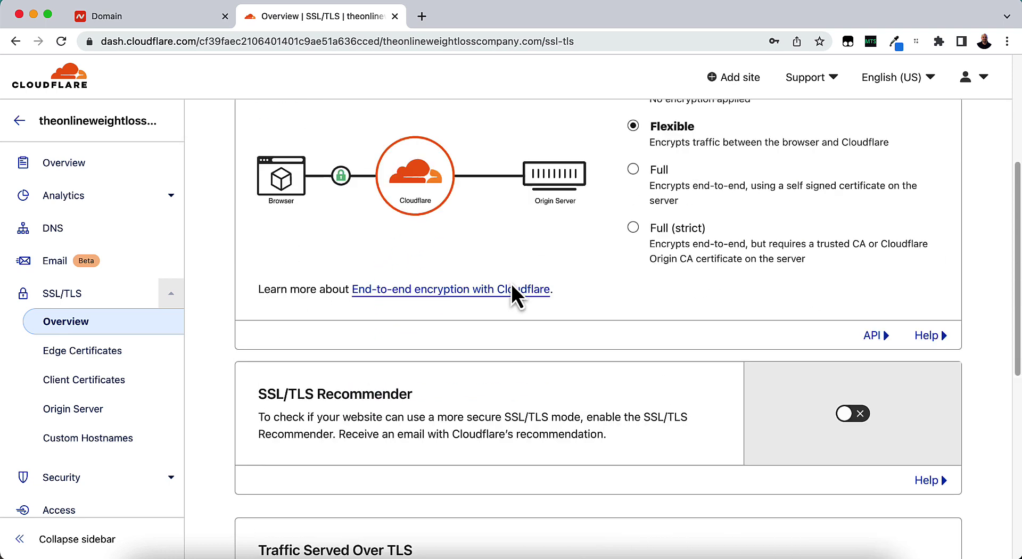
scroll(510, 290, "up", 5)
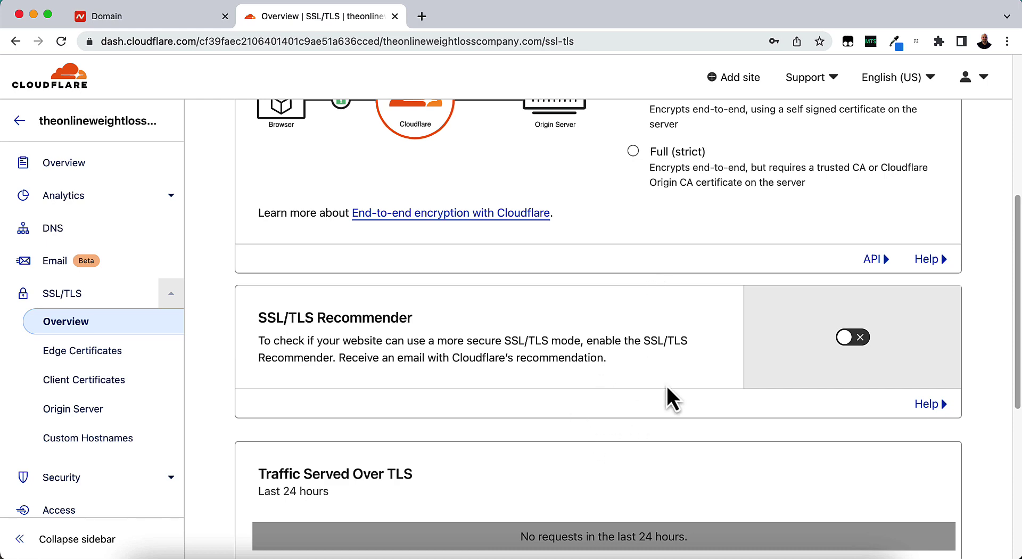
scroll(538, 395, "up", 7)
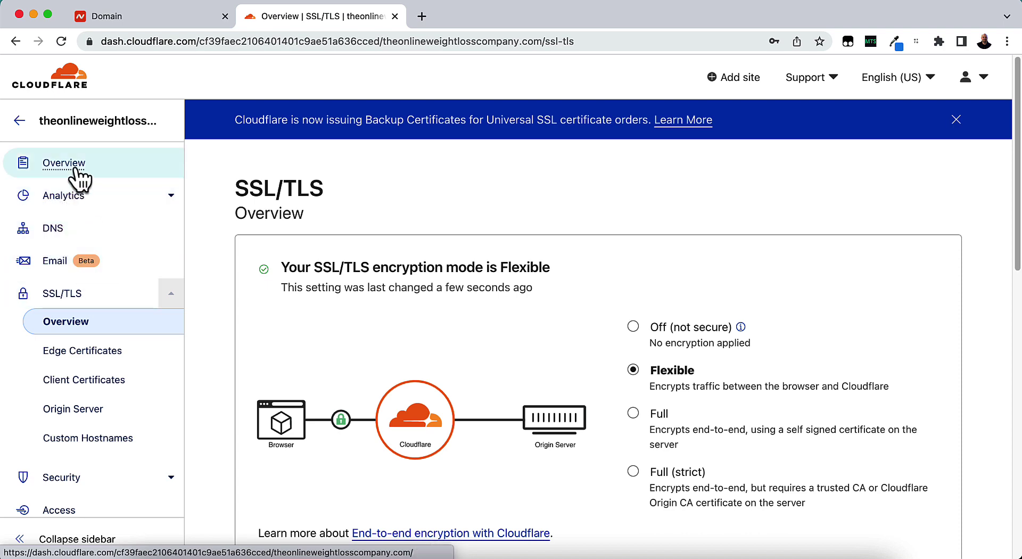
Review the domain Overview page, still awaiting activation, then reload the dashboard via the Cloudflare logo.
left_click(77, 170)
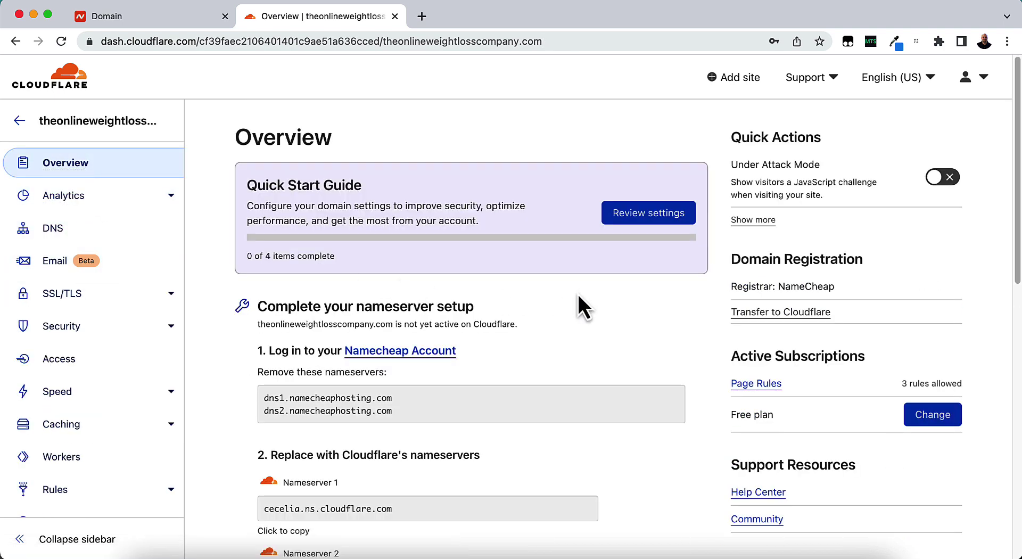
scroll(577, 294, "down", 5)
scroll(577, 295, "down", 4)
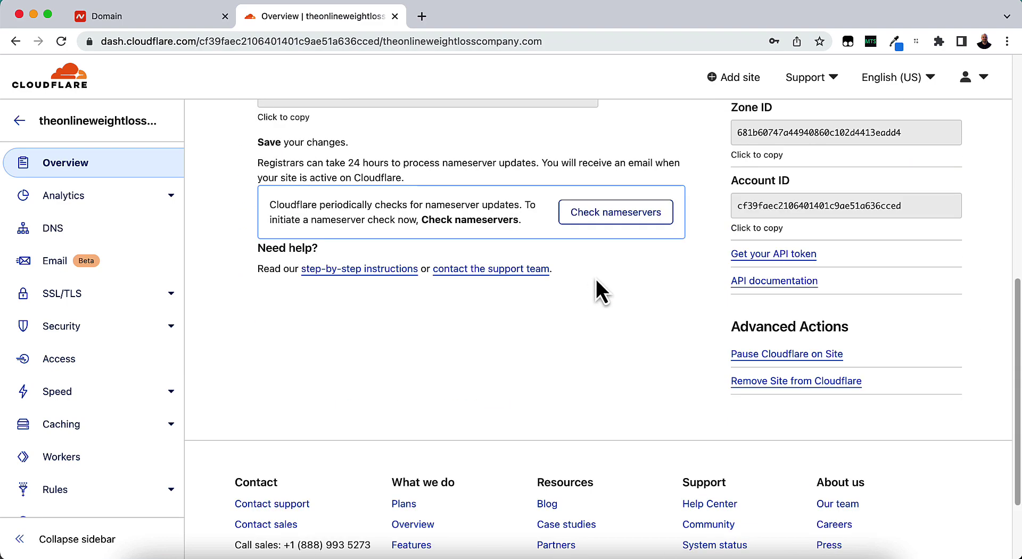
scroll(601, 292, "up", 9)
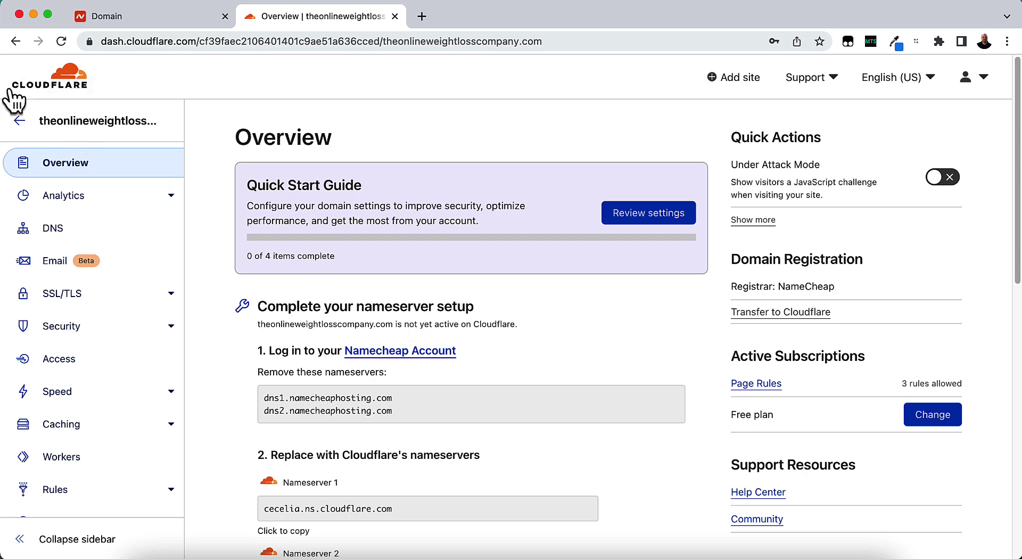
left_click(62, 40)
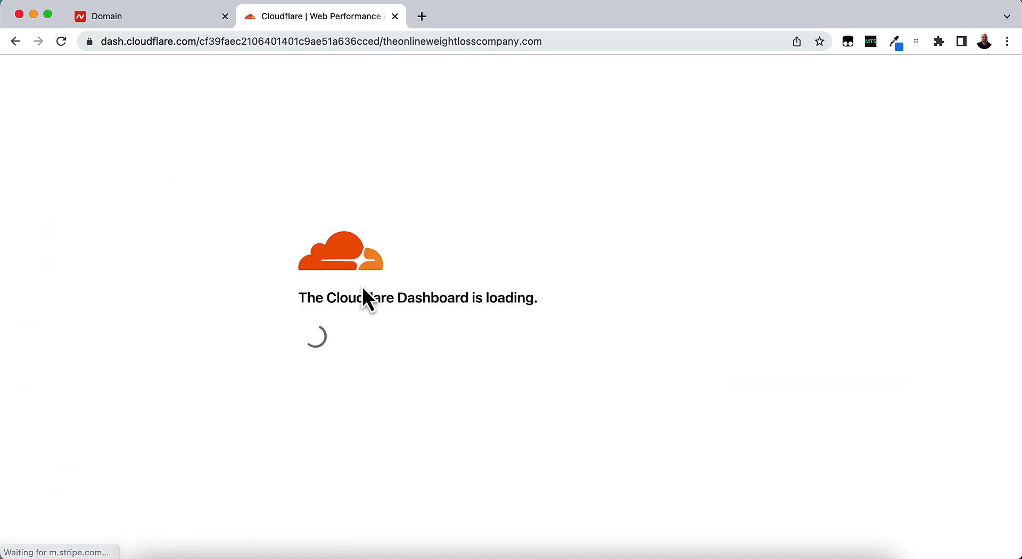